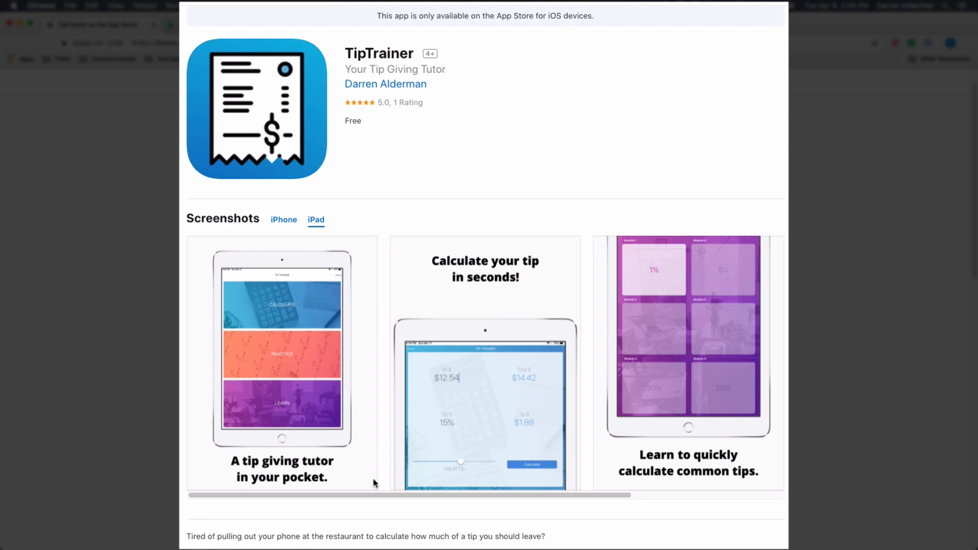
- Look through the TipTrainer screenshots on its App Store listing and its Google Play listing
mouse_move(375, 495)
left_mouse_down()
mouse_move(551, 493)
mouse_move(358, 497)
left_mouse_up()
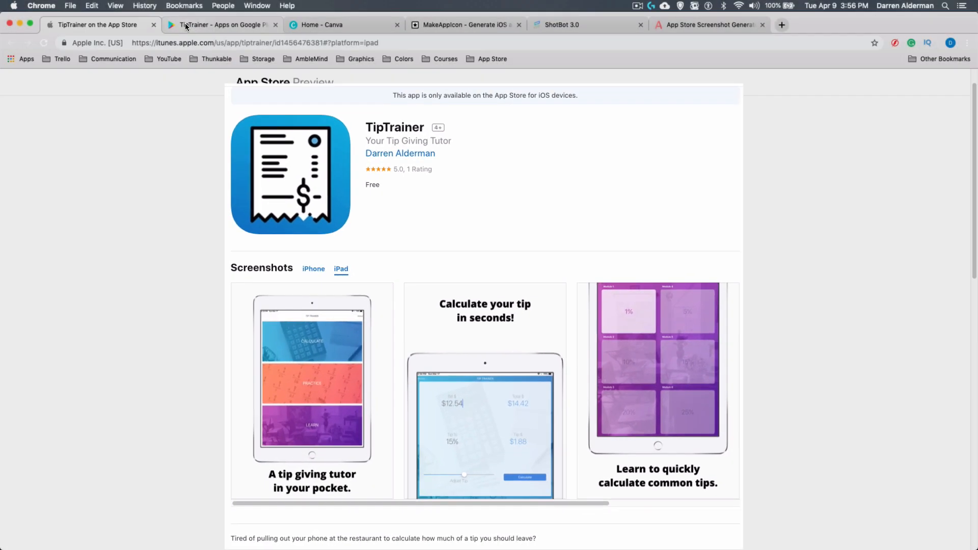
left_click(185, 23)
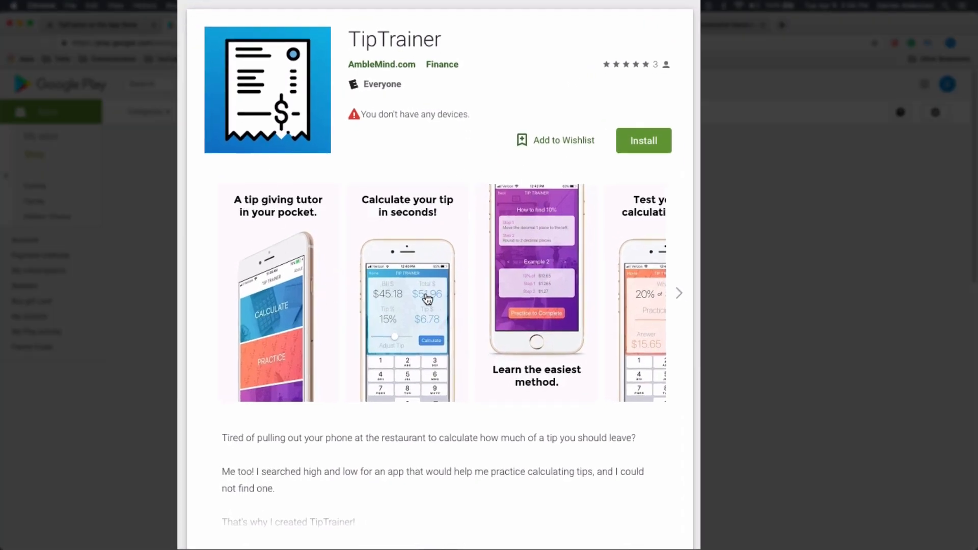
left_click(679, 299)
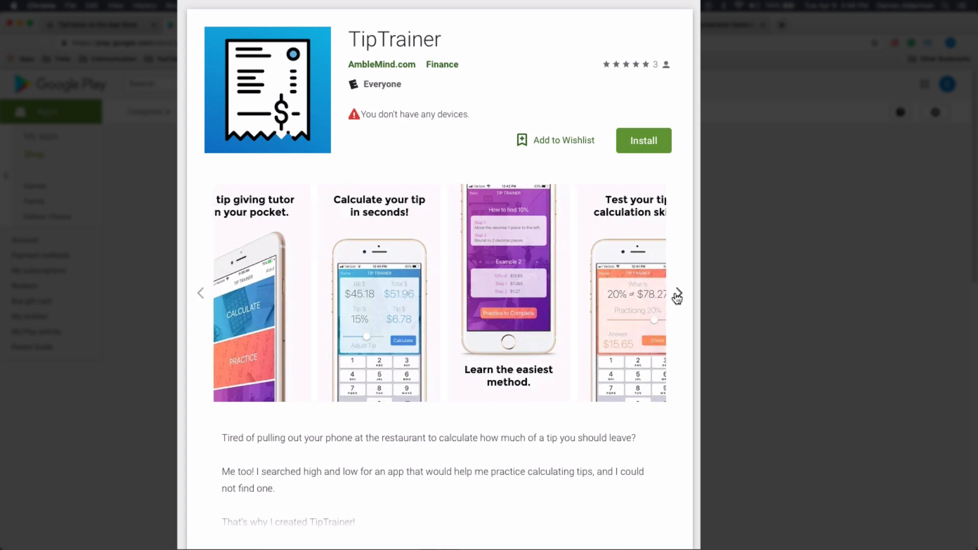
left_click(678, 298)
double_click(678, 298)
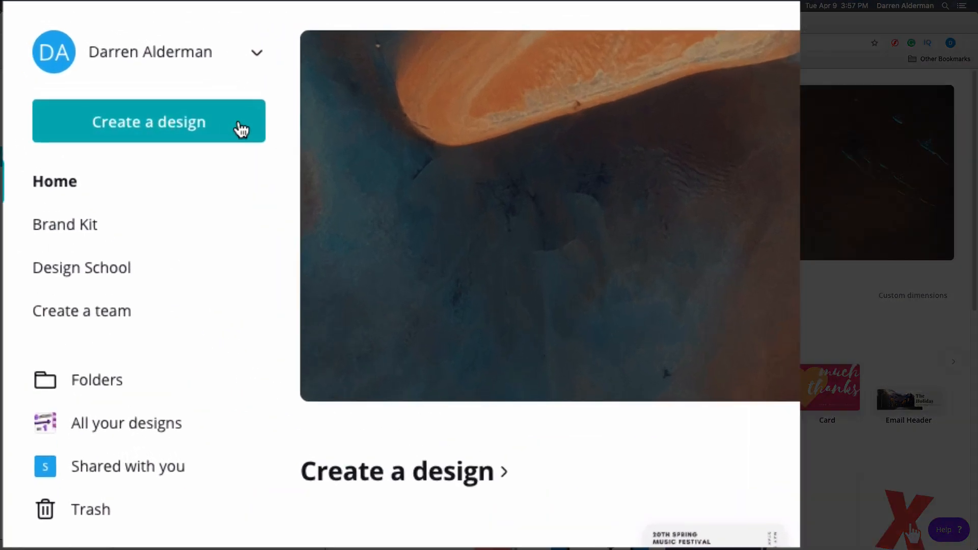
- Create a new blank Instagram Post design of 1080 px × 1080 px in Canva
left_click(117, 131)
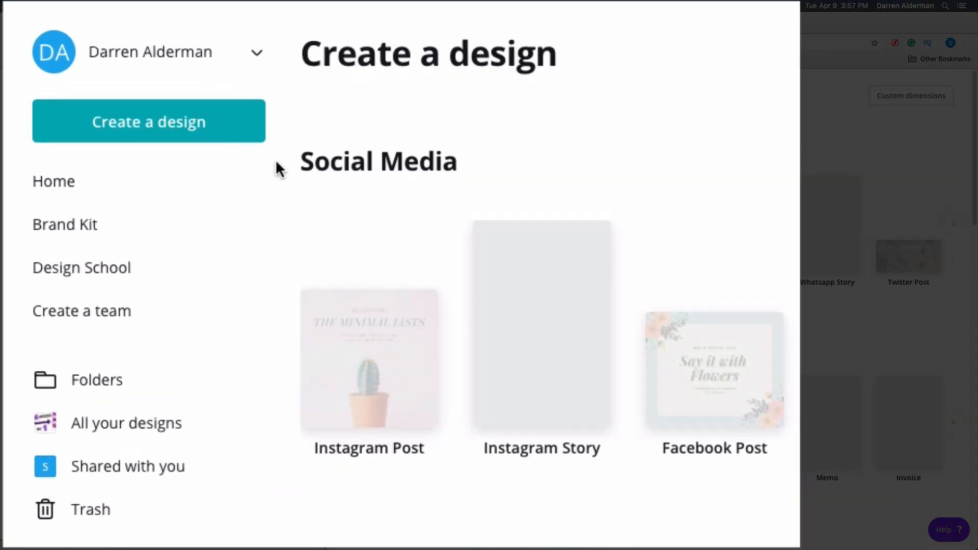
mouse_move(372, 377)
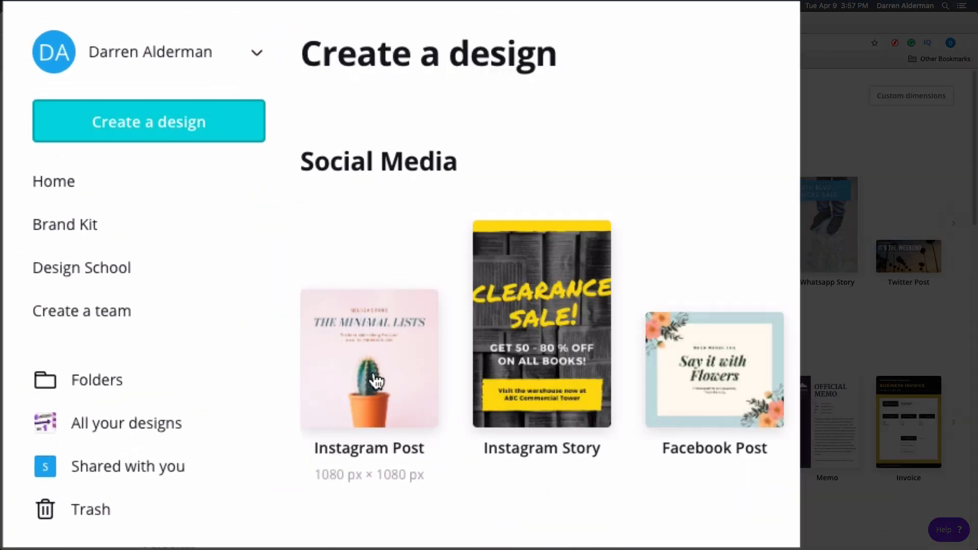
left_click(347, 399)
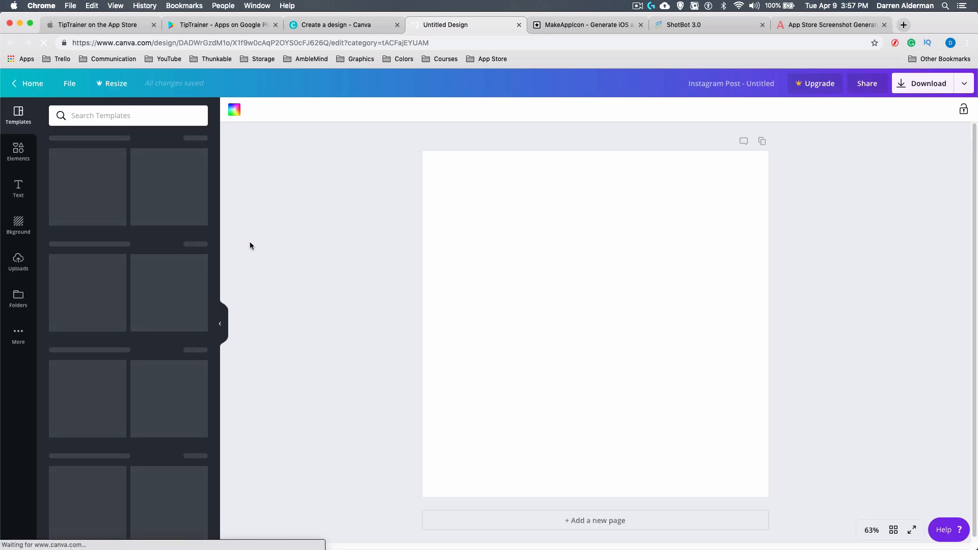
- Find the square teal-to-purple gradient by searching the elements for "gradient" and fill the entire canvas with it
left_click(18, 152)
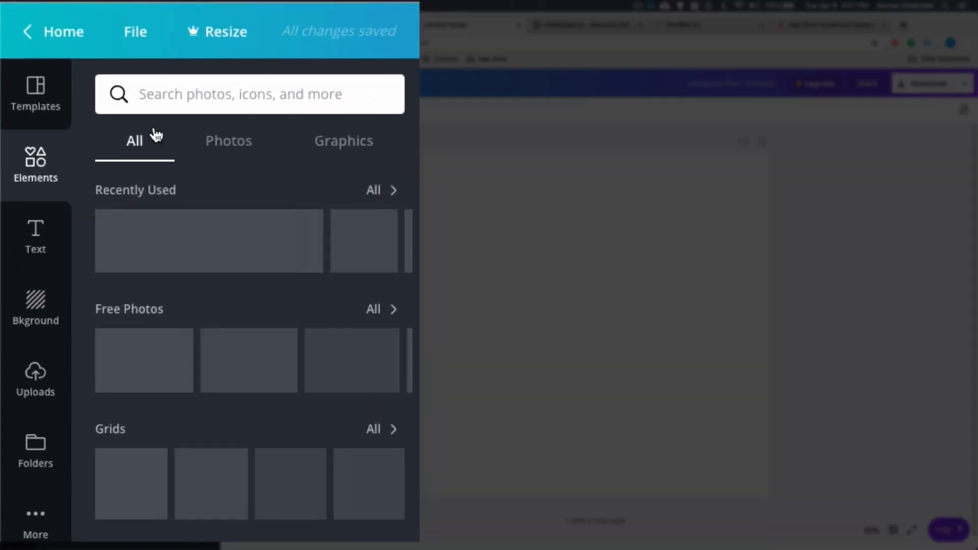
left_click(96, 116)
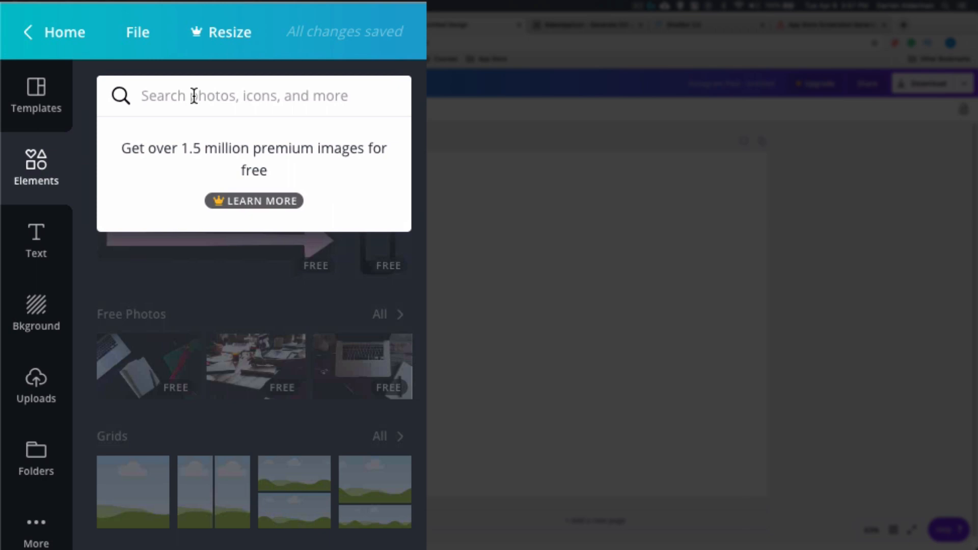
type("g")
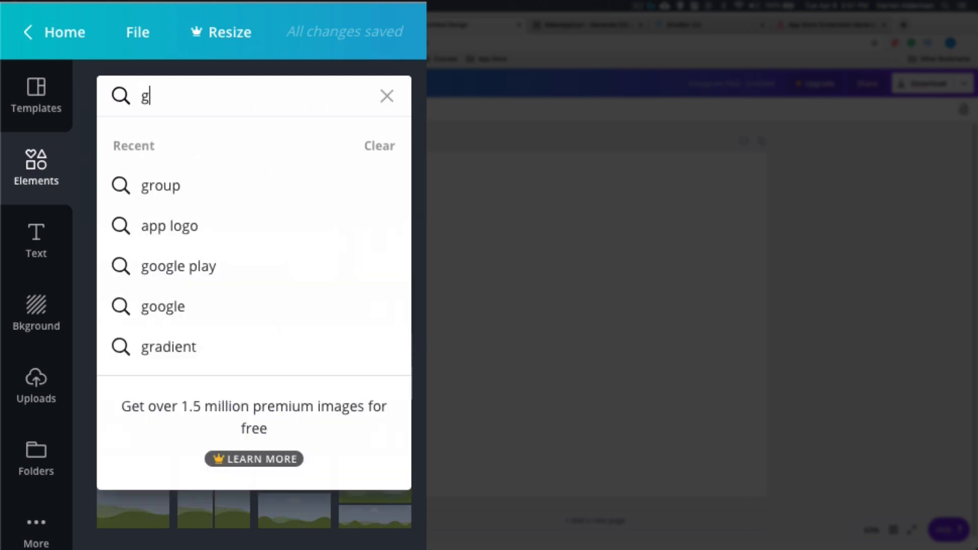
type("radien")
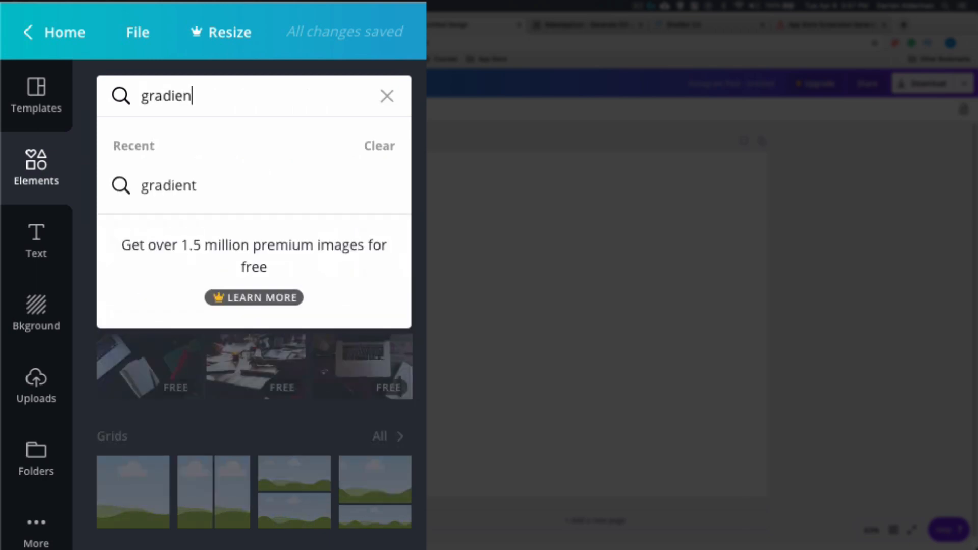
type("t")
key("Return")
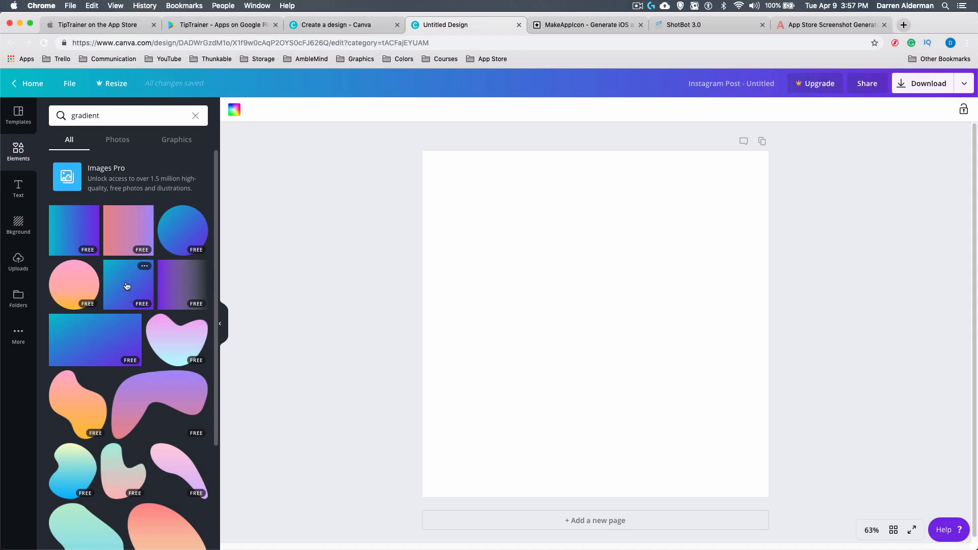
left_click_drag(126, 286, 415, 140)
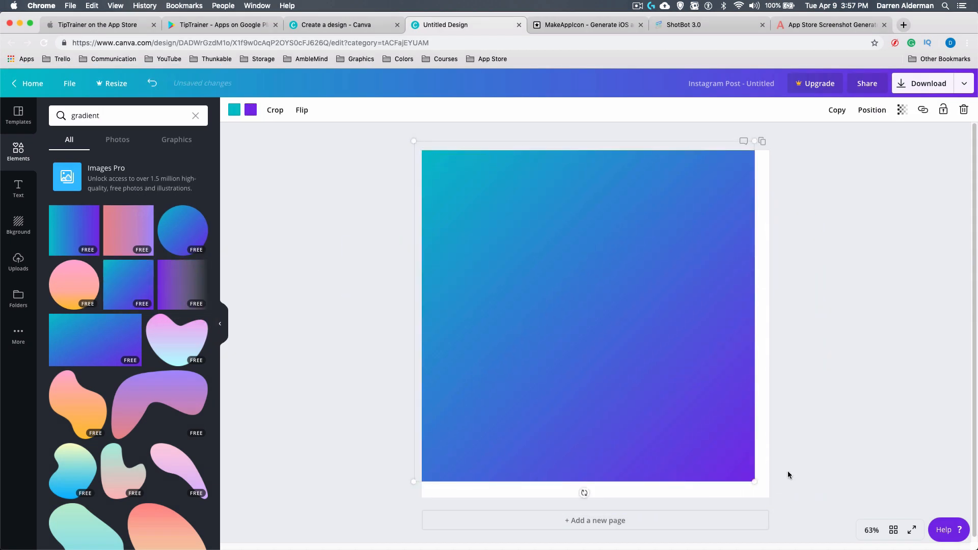
left_click_drag(749, 480, 773, 500)
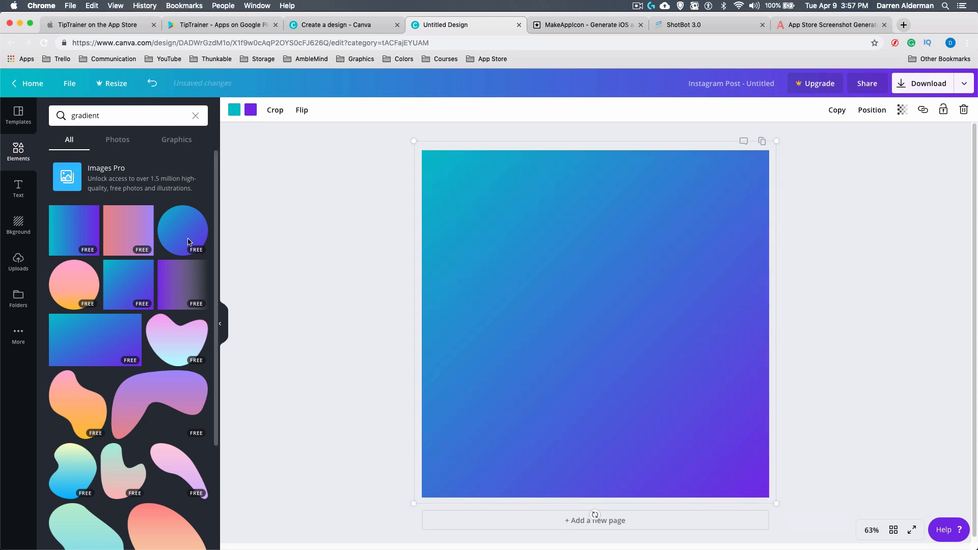
- Search the elements for "Icons" and place the yellow dollar-sign speech bubble icon on the gradient
left_click(174, 116)
left_click(195, 115)
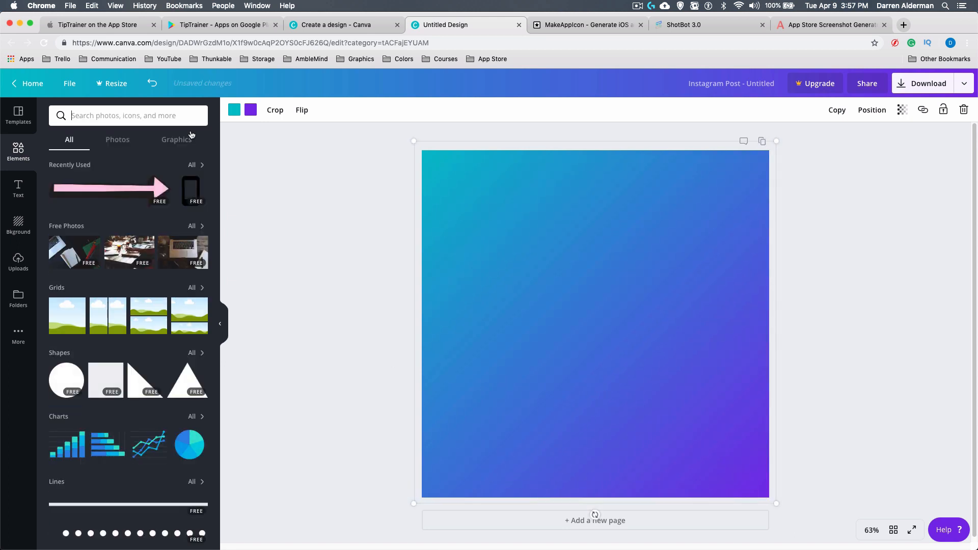
left_click(189, 140)
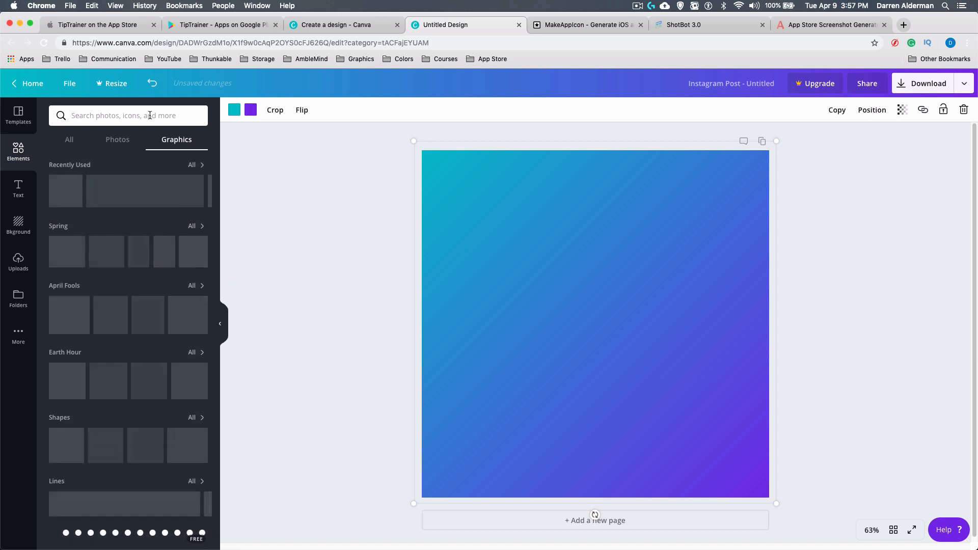
left_click(149, 116)
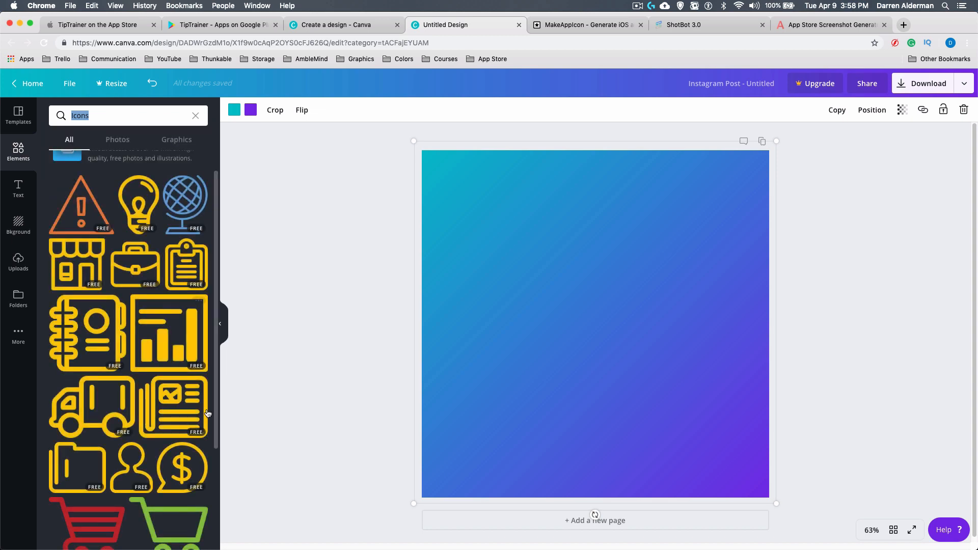
left_click_drag(182, 466, 502, 209)
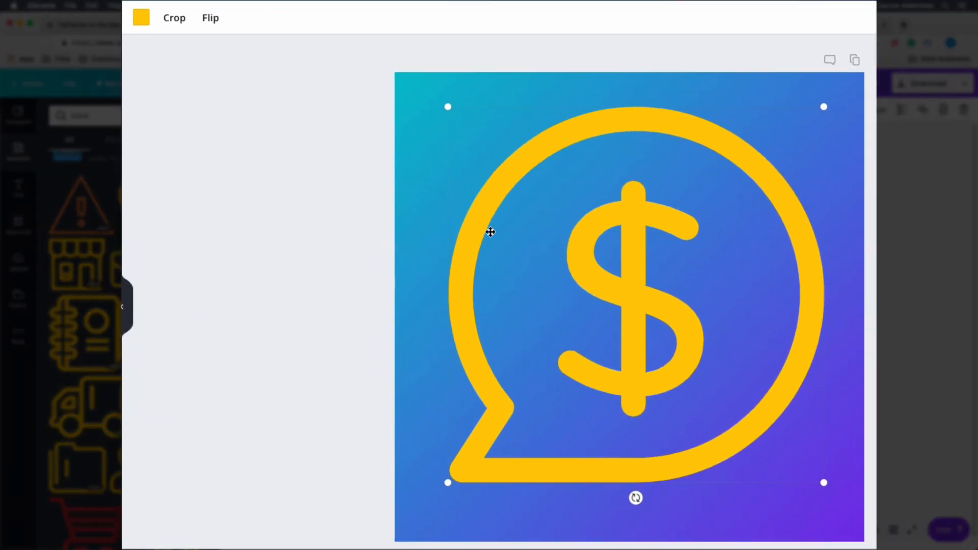
- Recolor the dollar speech bubble icon white, shrink it slightly and center it on the gradient
left_click(141, 17)
left_click(197, 183)
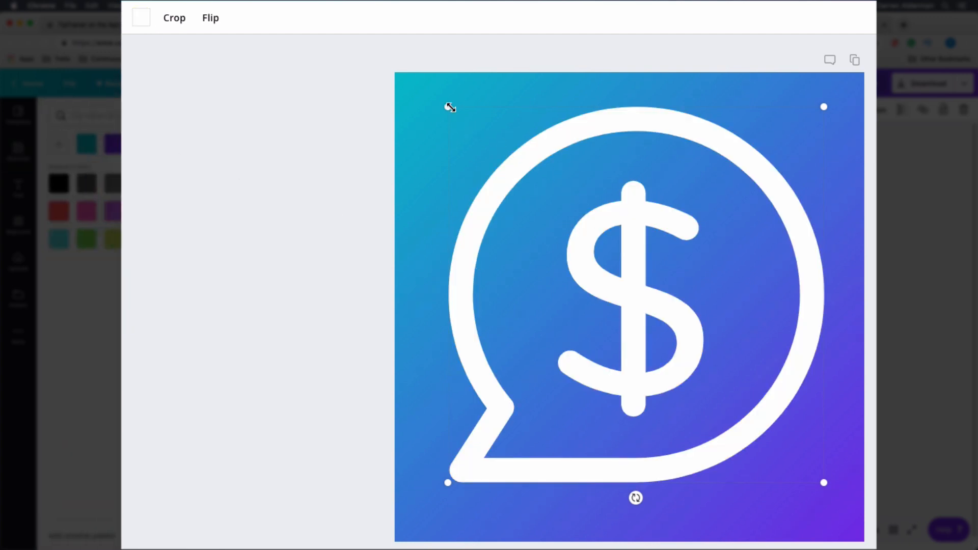
left_click_drag(448, 106, 472, 131)
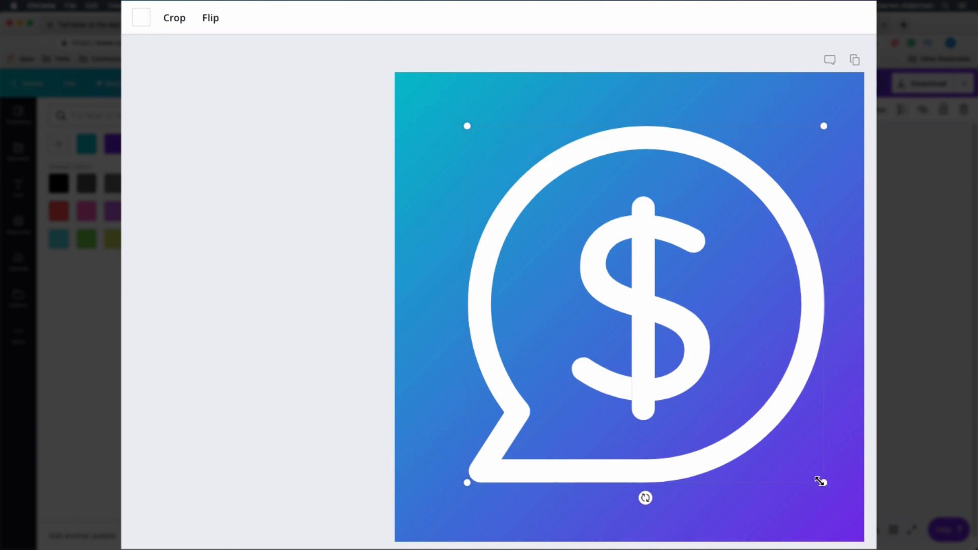
left_click_drag(819, 479, 794, 474)
left_click_drag(640, 319, 633, 310)
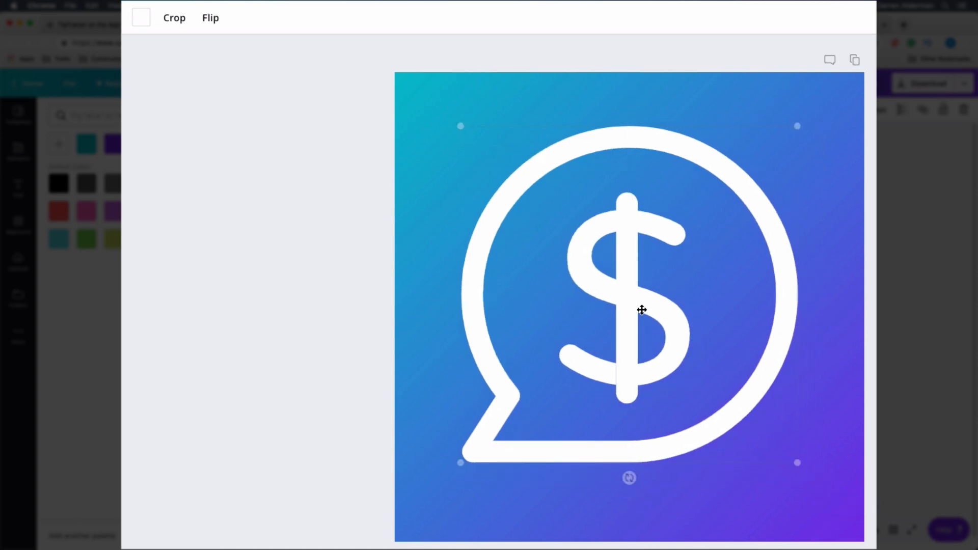
- Deselect the icon and download the finished app icon design
left_click(925, 281)
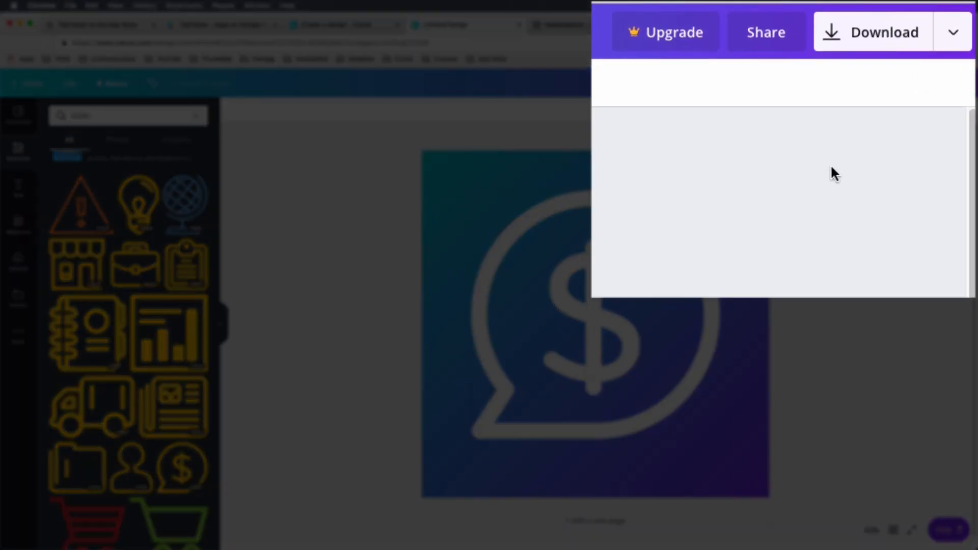
left_click(876, 46)
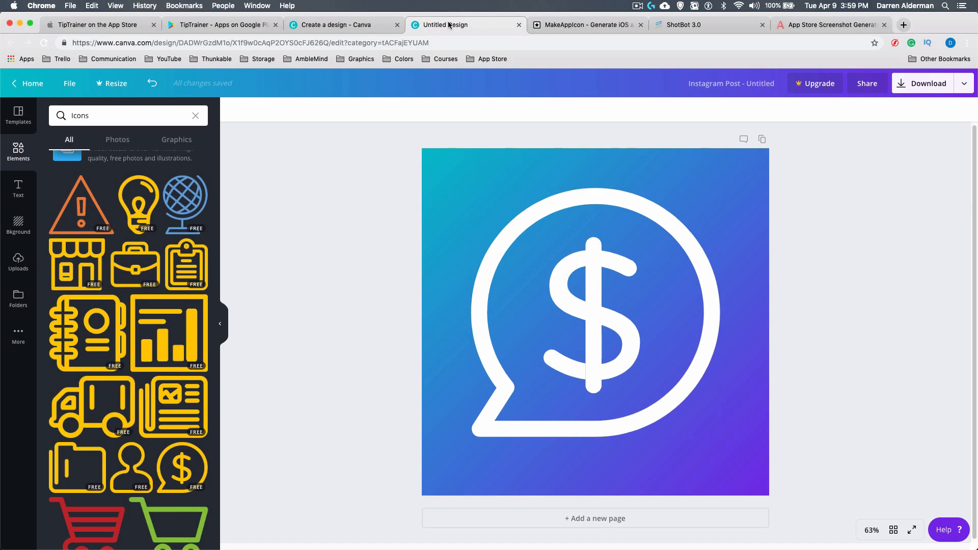
- Switch to the MakeAppIcon site and upload App Icon.png from the Desktop to its free web icon resizer
left_click(550, 26)
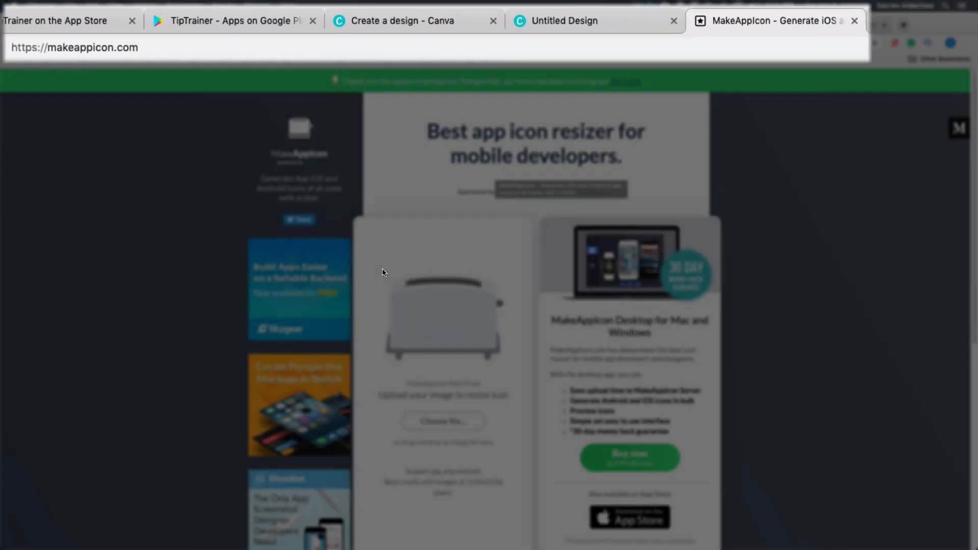
scroll(414, 335, "down", 2)
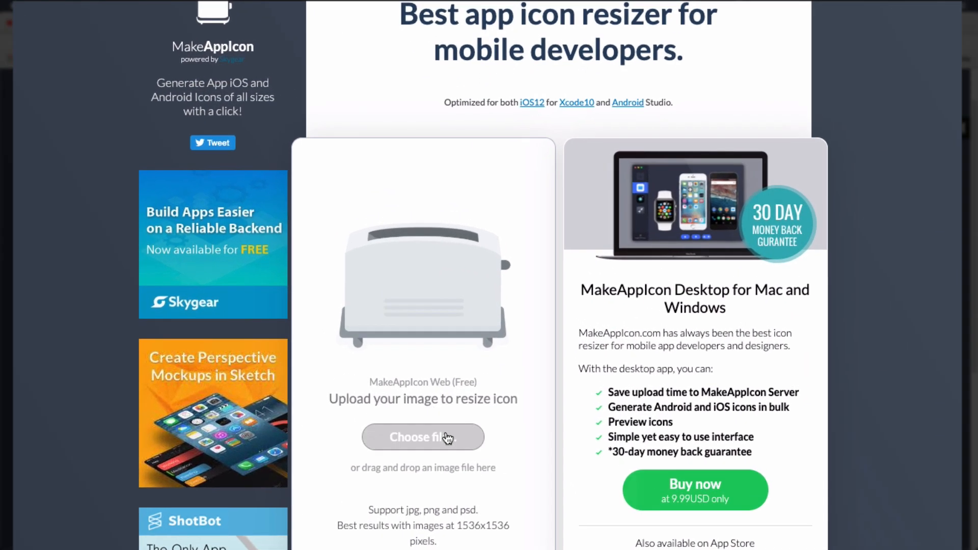
left_click(457, 369)
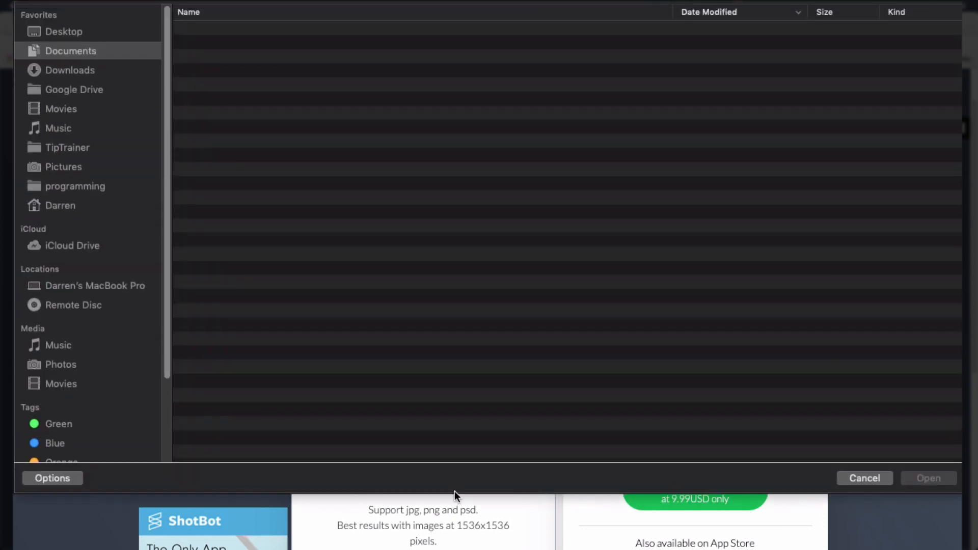
left_click(76, 33)
left_click(182, 43)
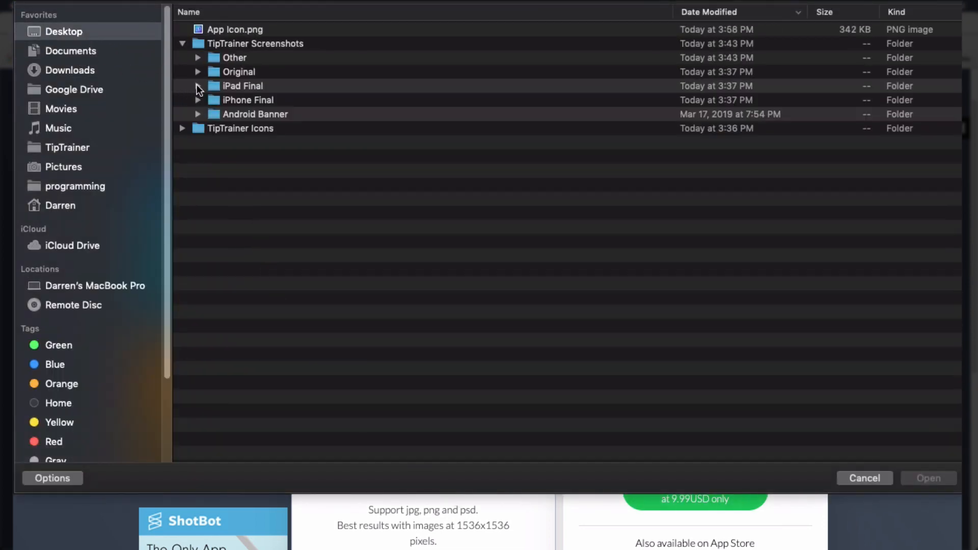
left_click(239, 30)
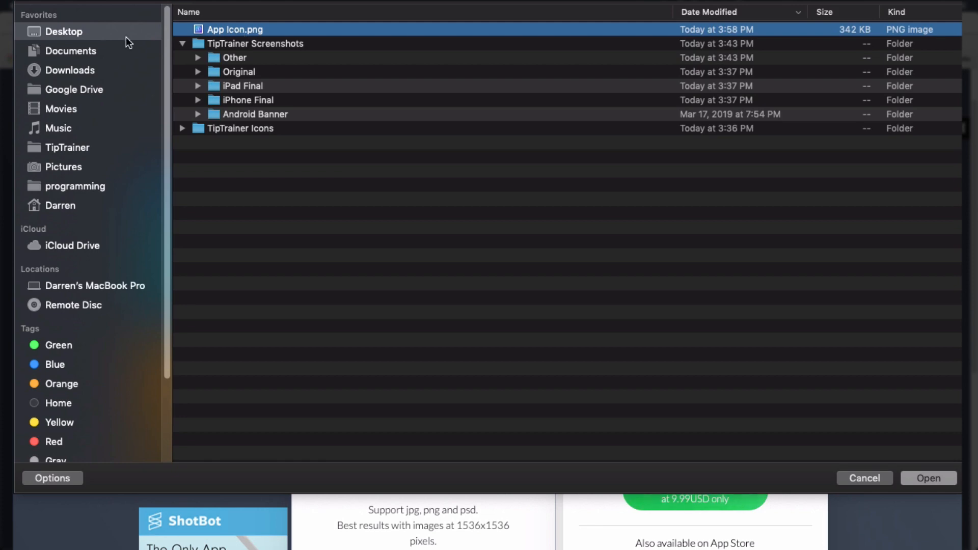
left_click(928, 478)
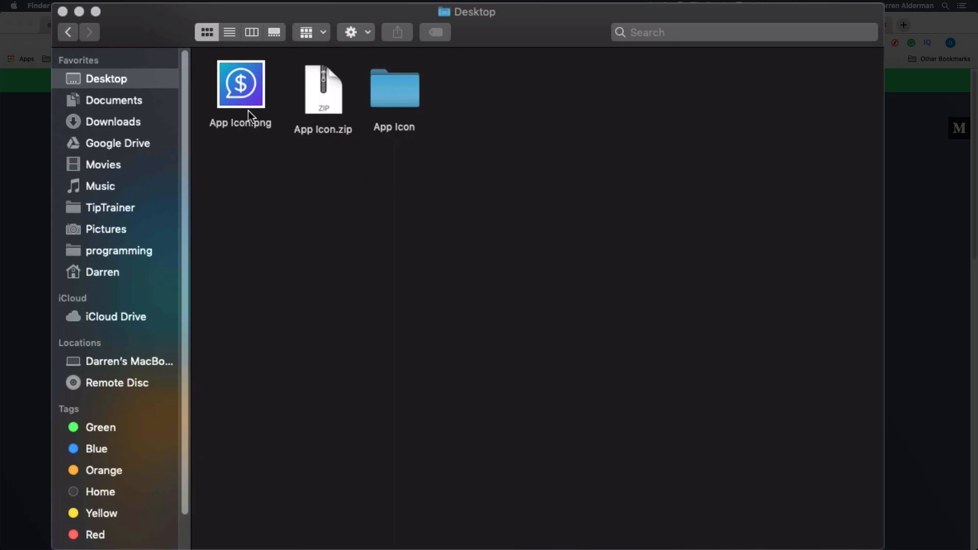
- Inspect the generated icon files on the Desktop, going through the App Icon folder's ios subfolder to AppIcon.appiconset and back out
left_click(243, 104)
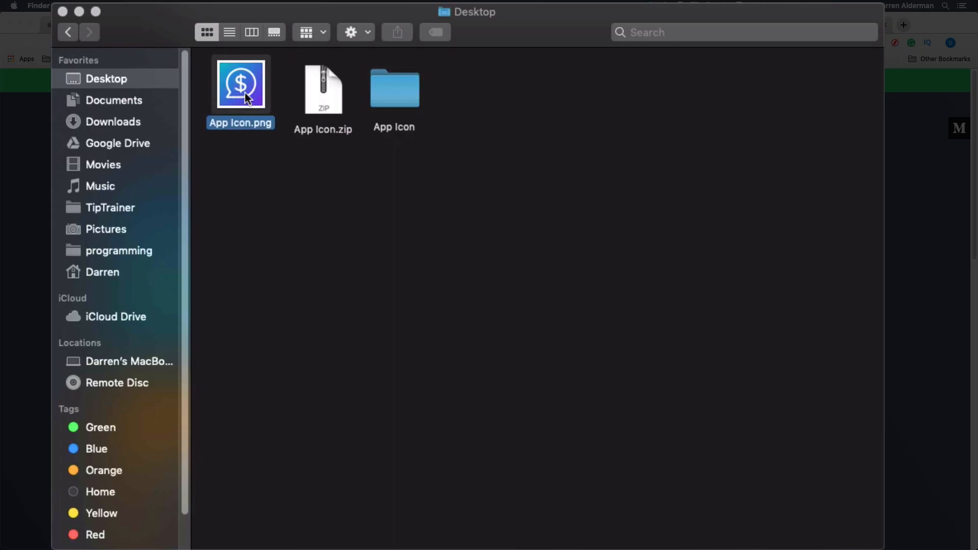
left_click(324, 87)
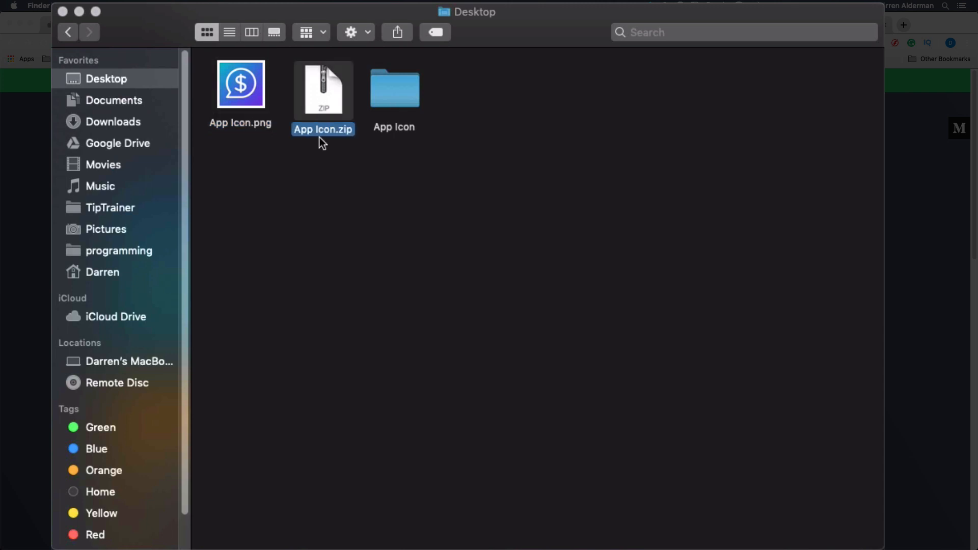
double_click(389, 90)
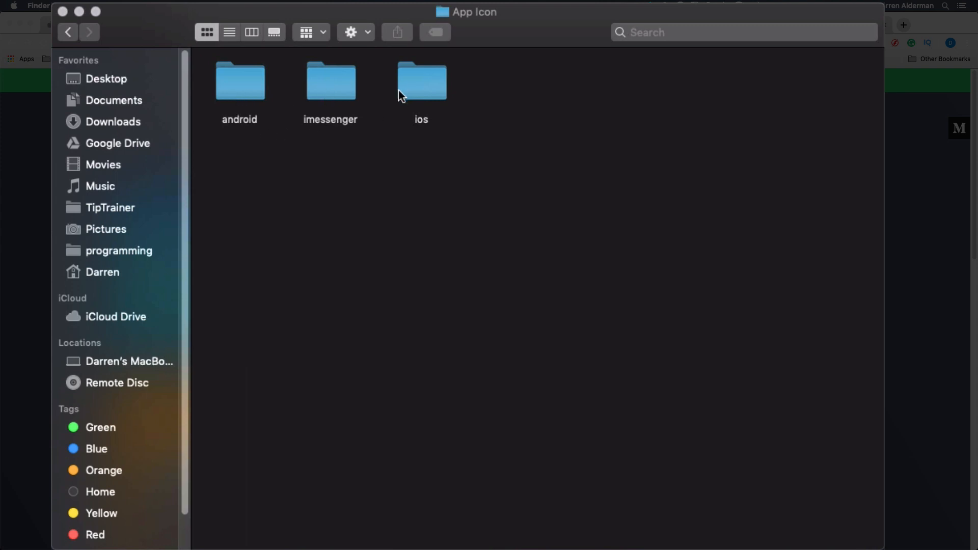
double_click(416, 89)
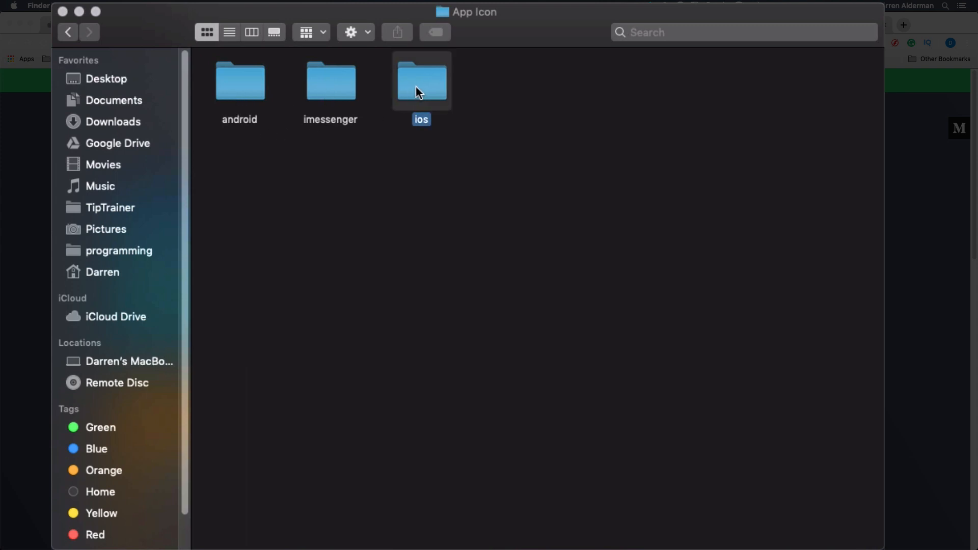
double_click(229, 90)
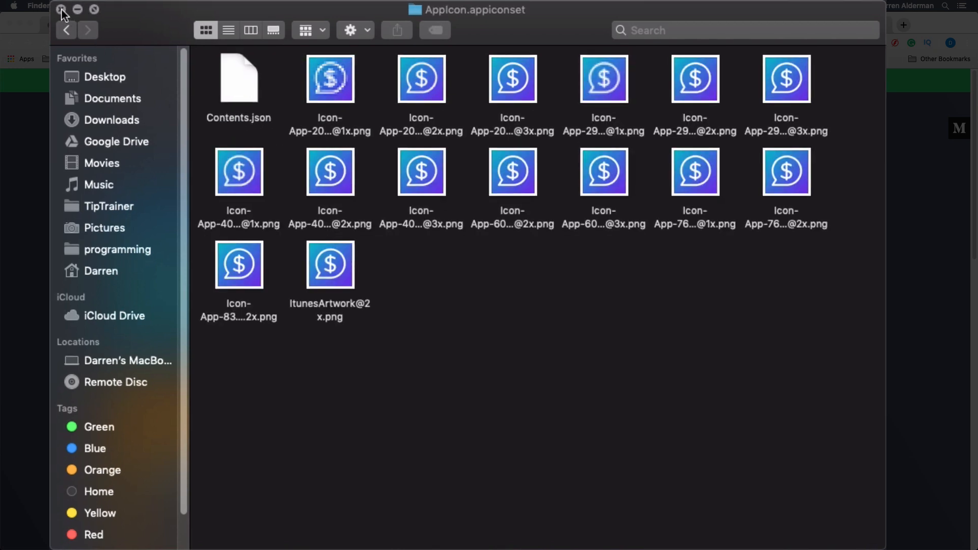
left_click(66, 30)
left_click(67, 30)
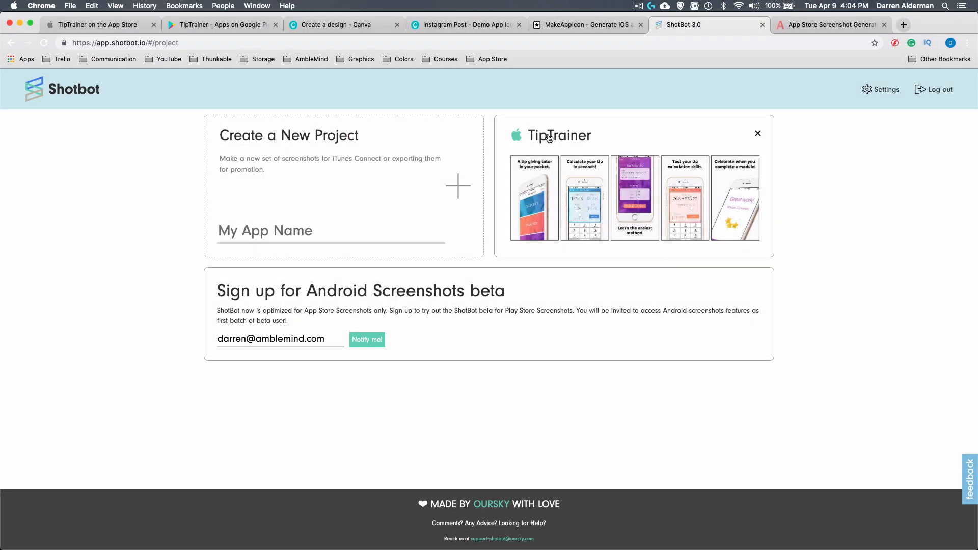
- Open the existing TipTrainer project to review its five screenshot designs, and return to the project list
left_click(549, 138)
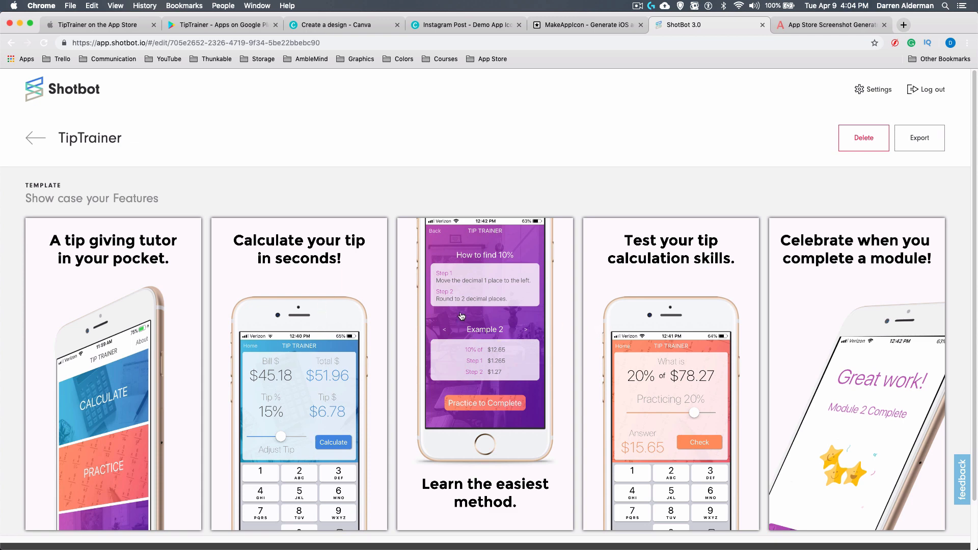
left_click(31, 141)
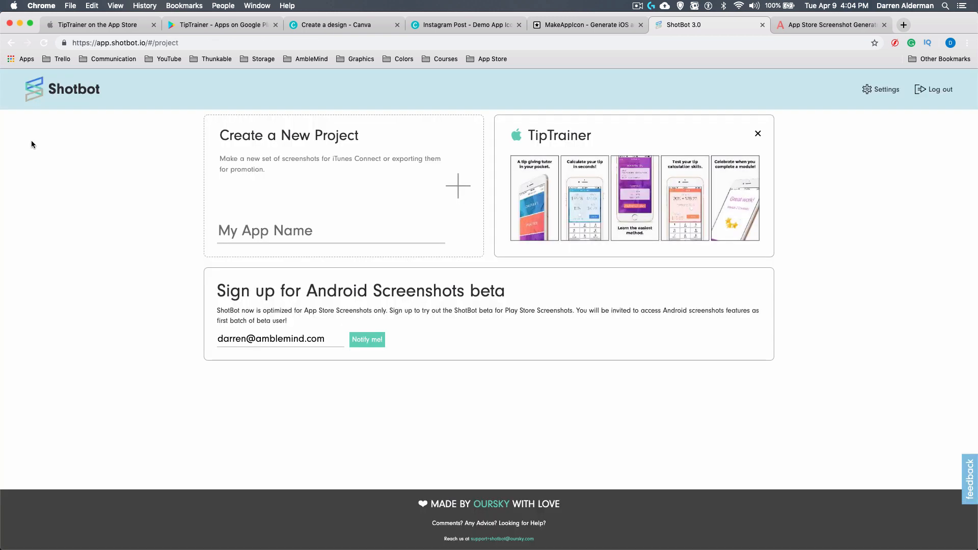
- Create a new Shotbot project named Demo based on the "New update release" template
left_click(281, 236)
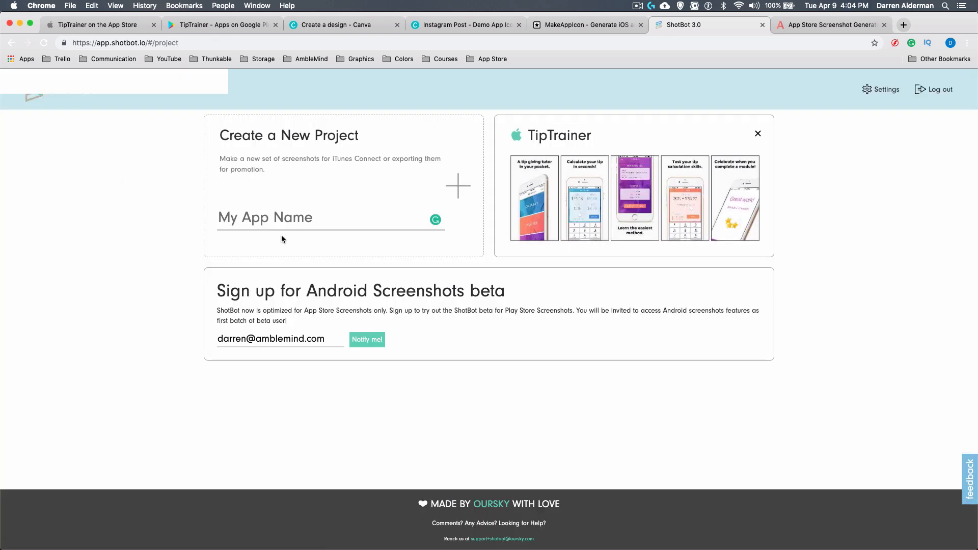
type("Demo")
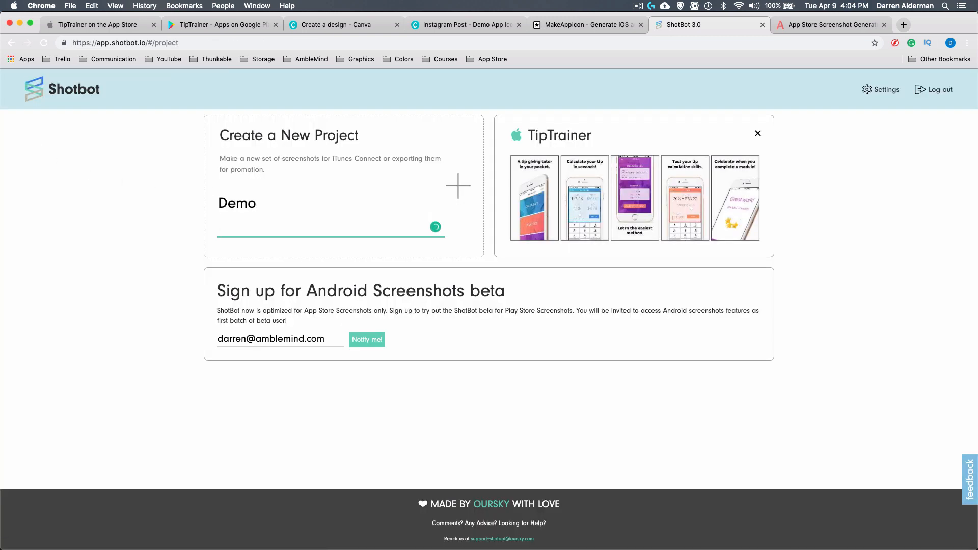
left_click(454, 187)
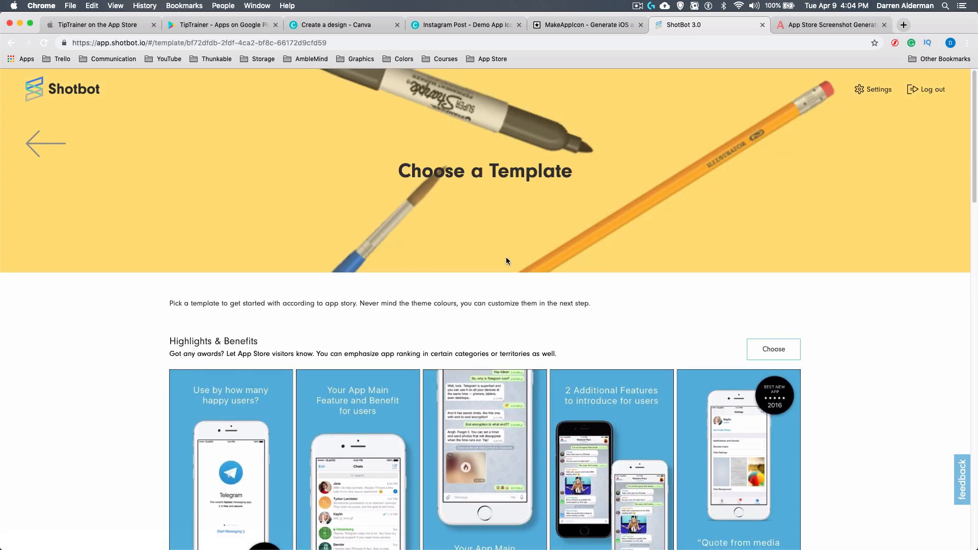
scroll(658, 346, "down", 2)
scroll(657, 350, "down", 5)
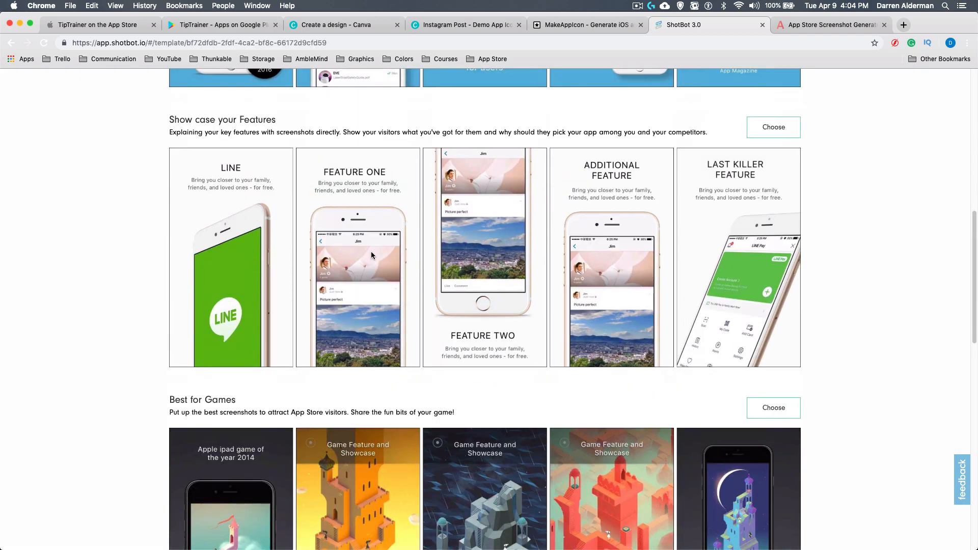
scroll(672, 245, "down", 12)
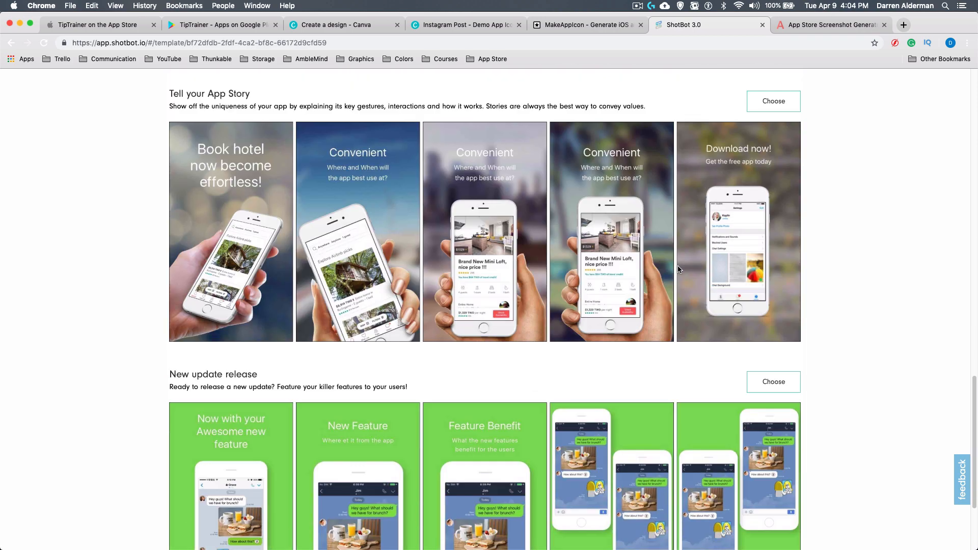
scroll(678, 266, "down", 3)
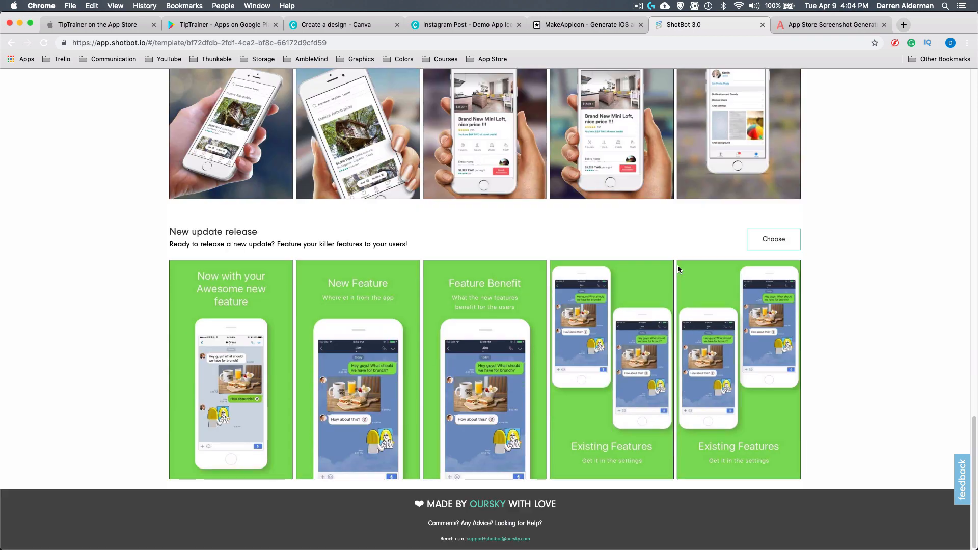
left_click(788, 246)
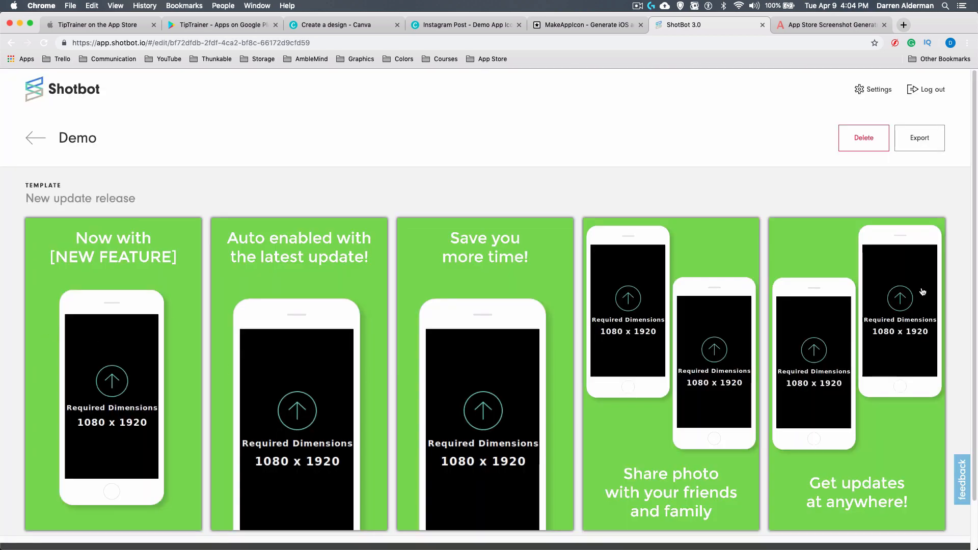
- Replace the first screenshot's caption with "Here is demo text" and save it
left_click(124, 256)
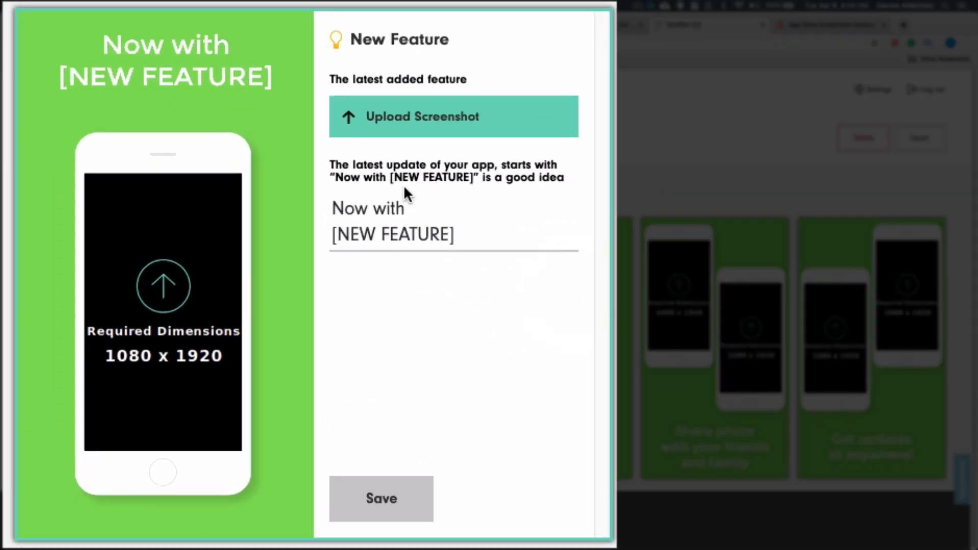
left_click_drag(444, 239, 313, 196)
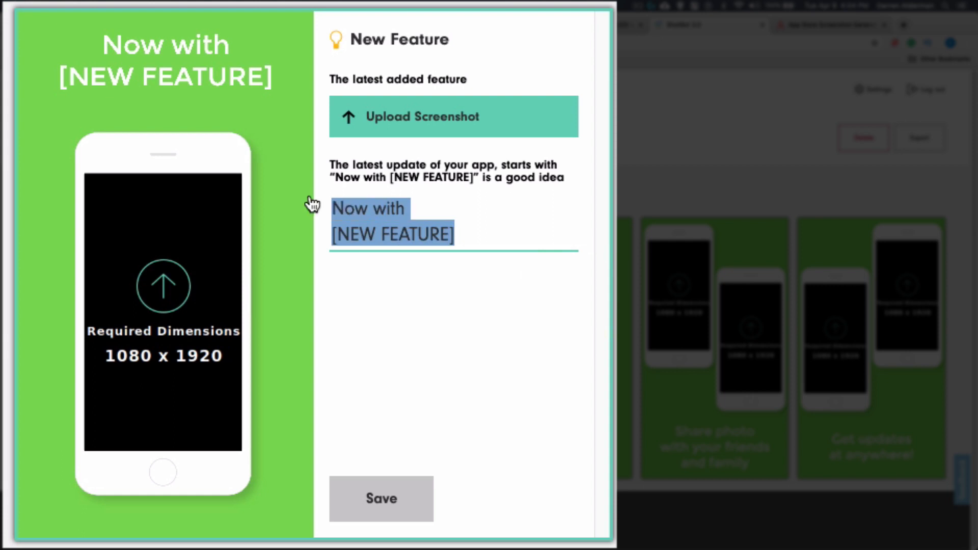
type("Here is d")
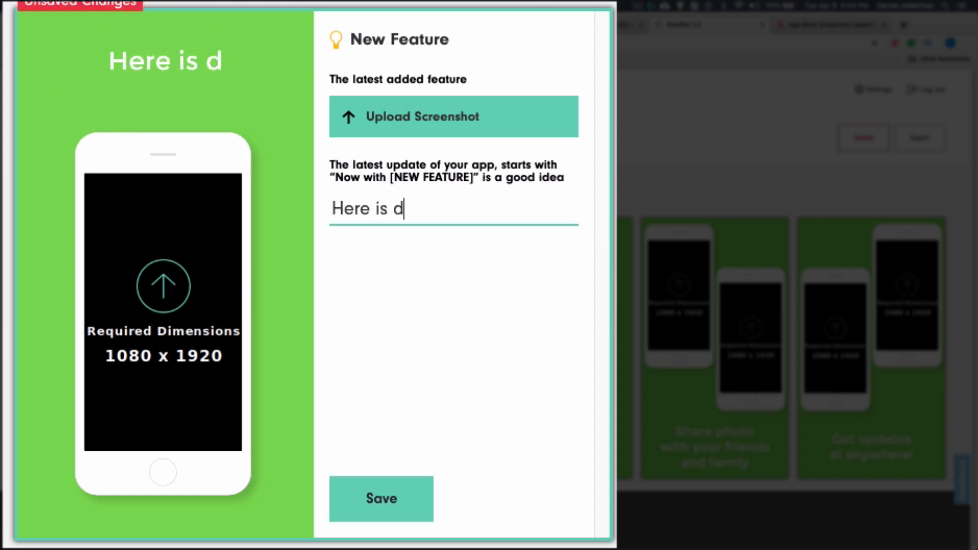
type("emo text")
key("Return")
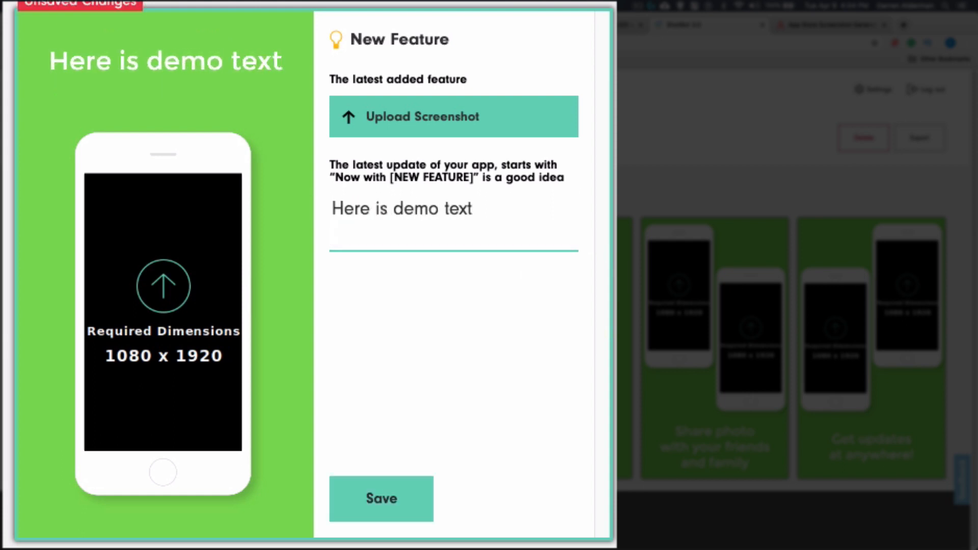
key("BackSpace")
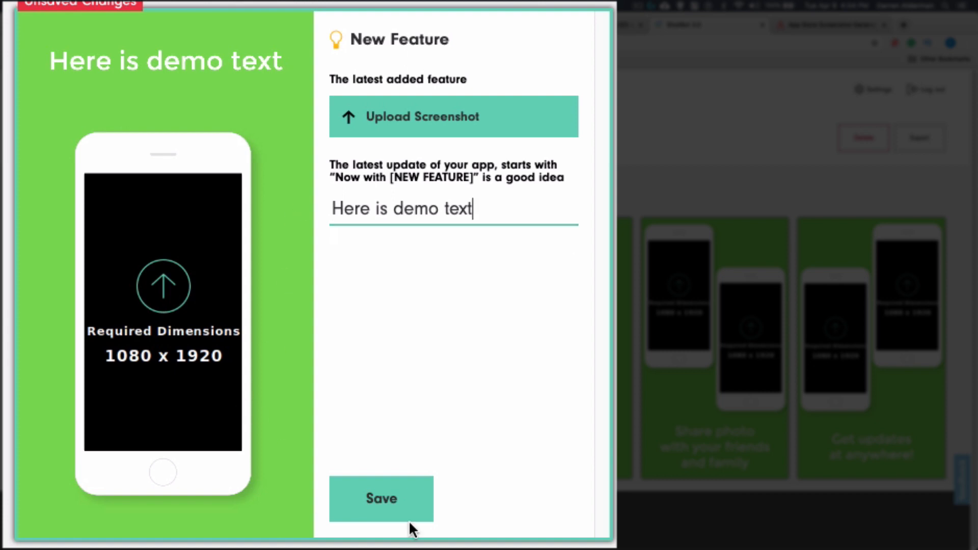
left_click(403, 508)
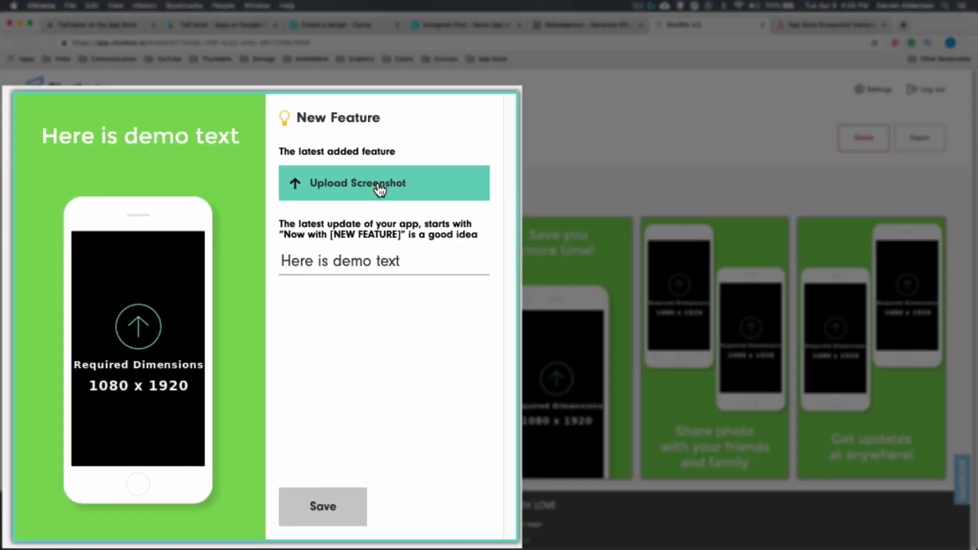
- Upload TipTrainer Home from the Original folder of TipTrainer Screenshots into the first design, accepting the automatic resize
left_click(460, 134)
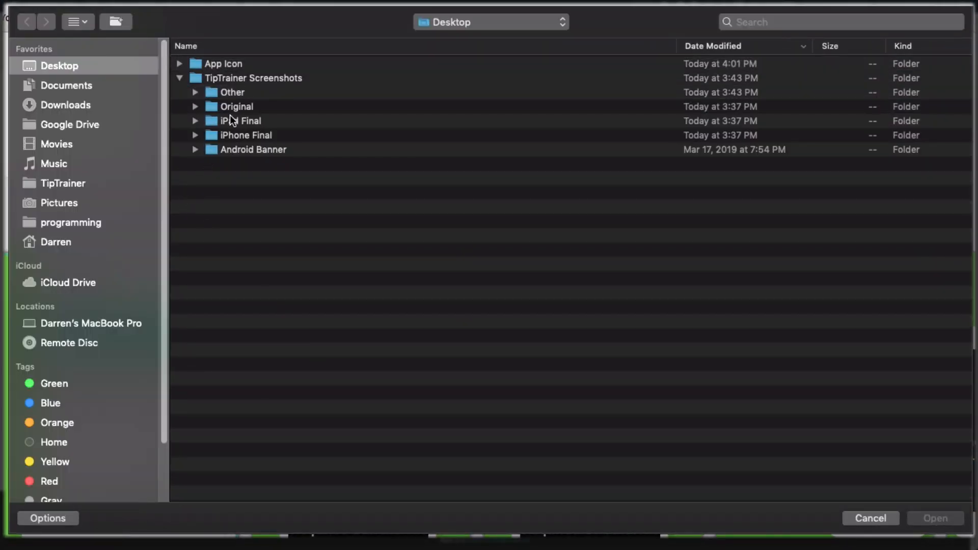
left_click(195, 107)
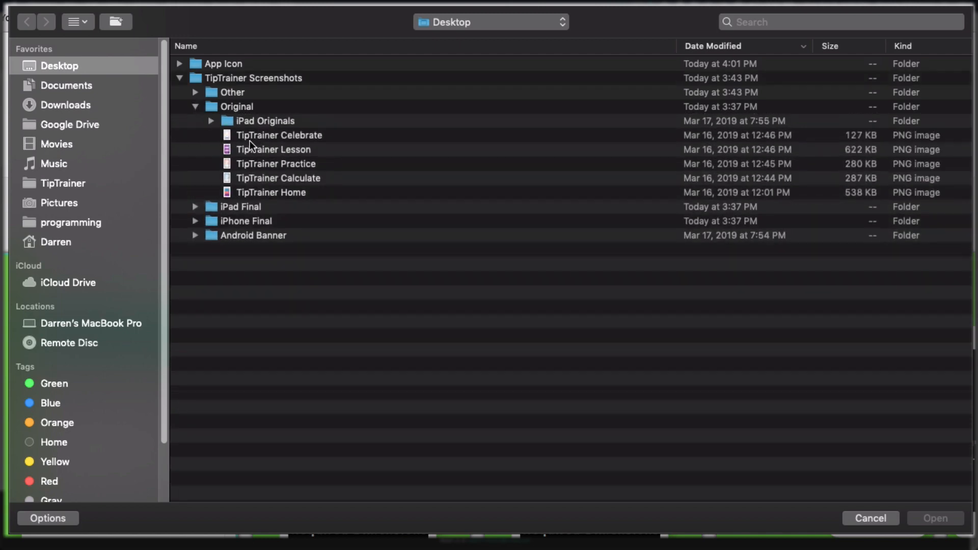
left_click(255, 193)
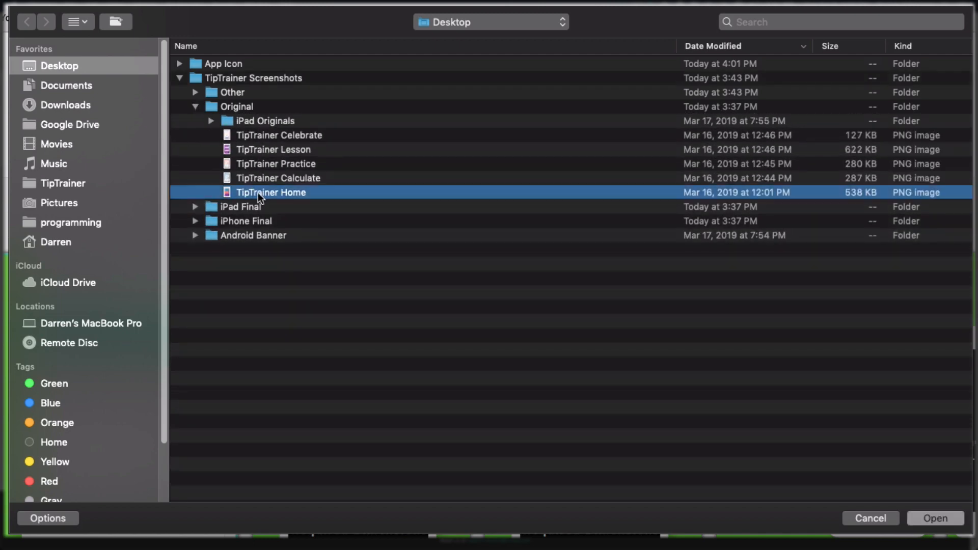
left_click(943, 518)
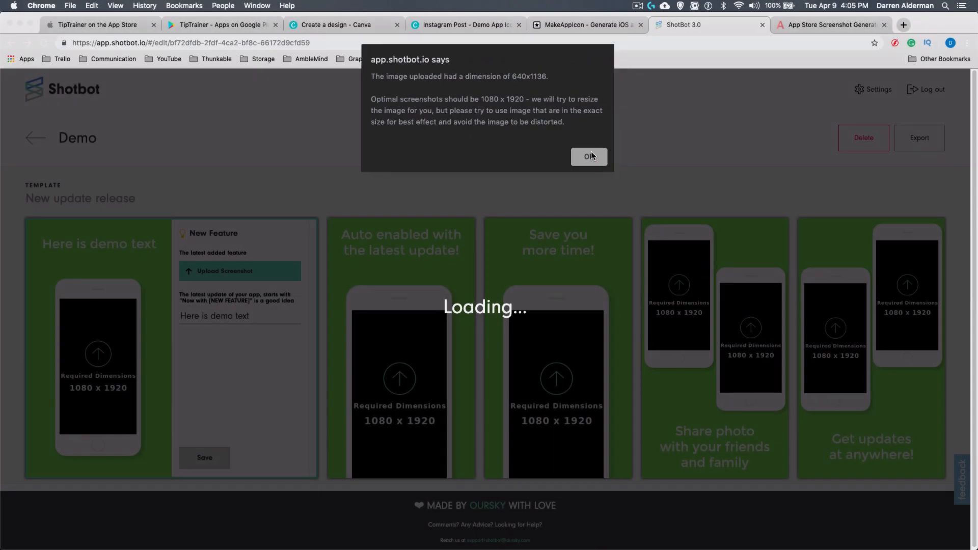
left_click(742, 270)
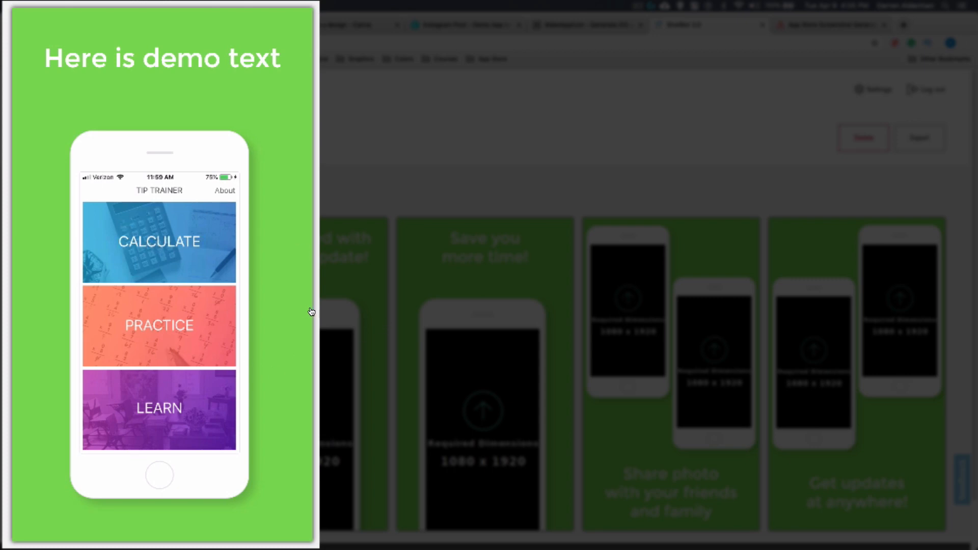
left_click(349, 310)
- Switch to TipTrainer's App Store page and view its iPhone screenshots
left_click(125, 27)
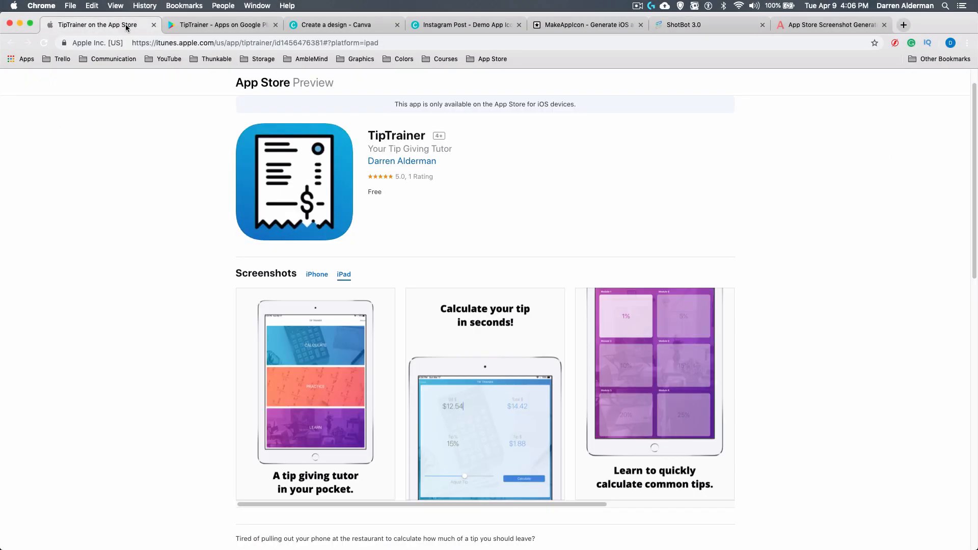
left_click(317, 274)
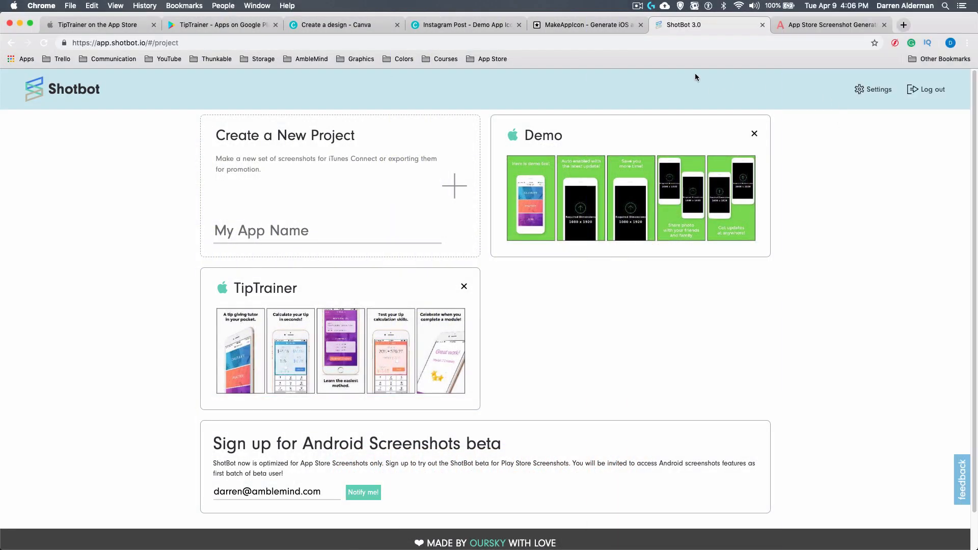
- Switch to the App Store Screenshot Generator site and give the screenshots a blue-to-white gradient background
left_click(797, 26)
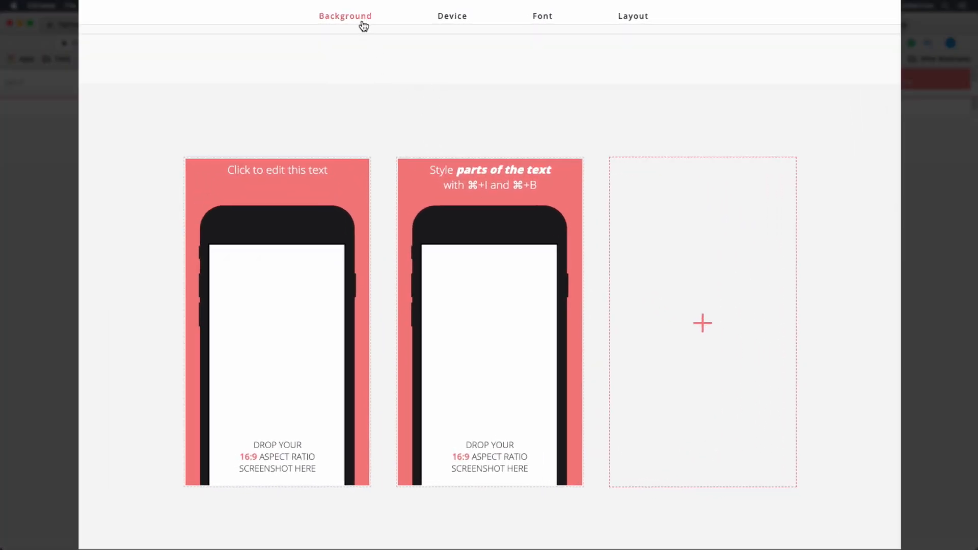
left_click(362, 25)
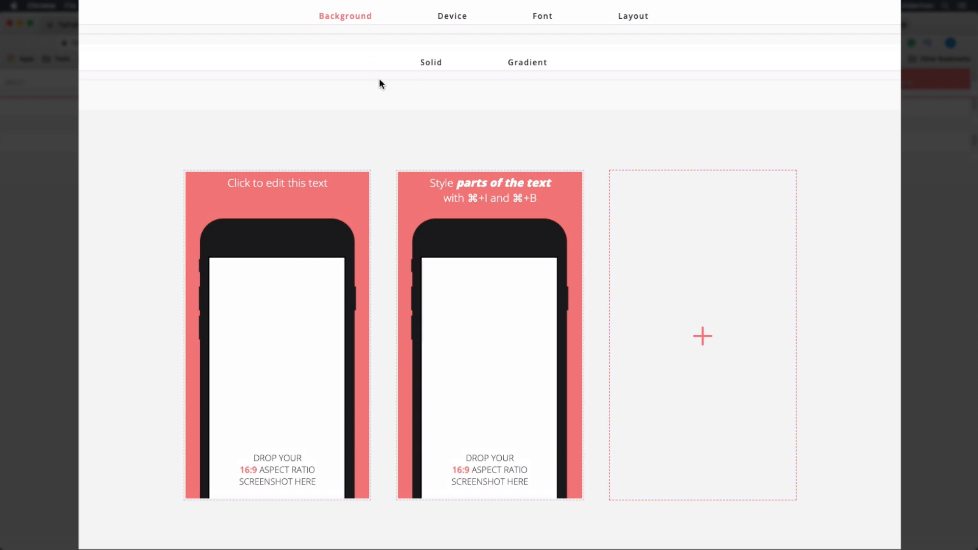
left_click(427, 65)
left_click(527, 69)
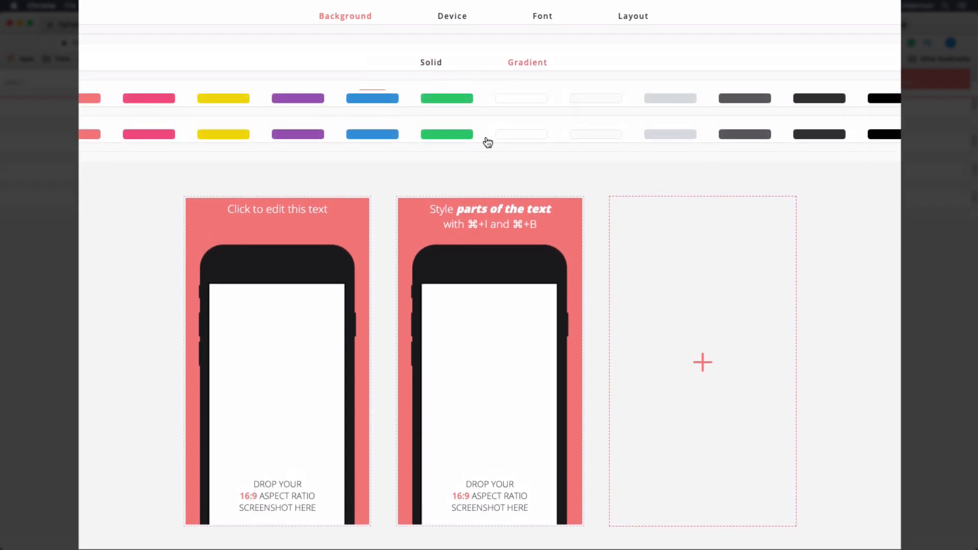
left_click(538, 138)
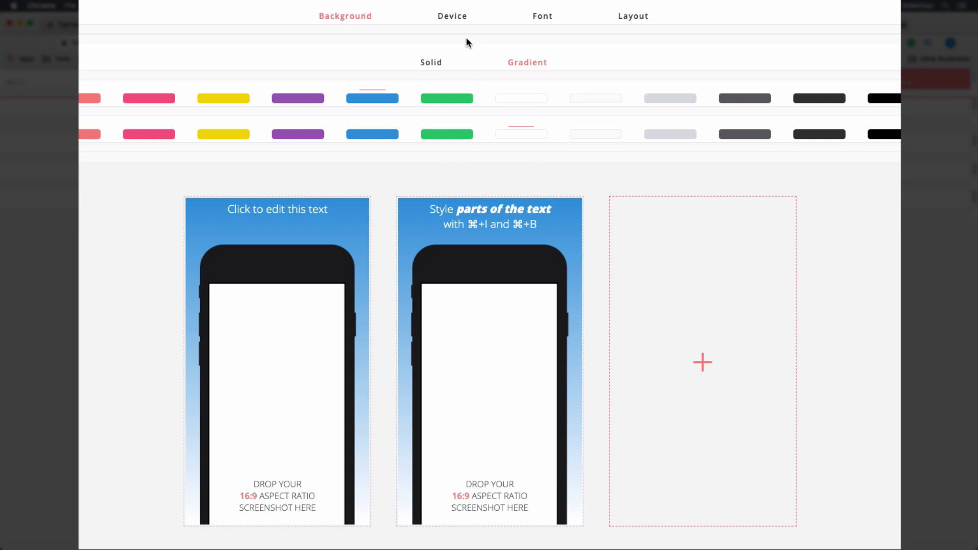
- Change the device frame of the screenshots to Minimalistic iPad - Black
left_click(452, 23)
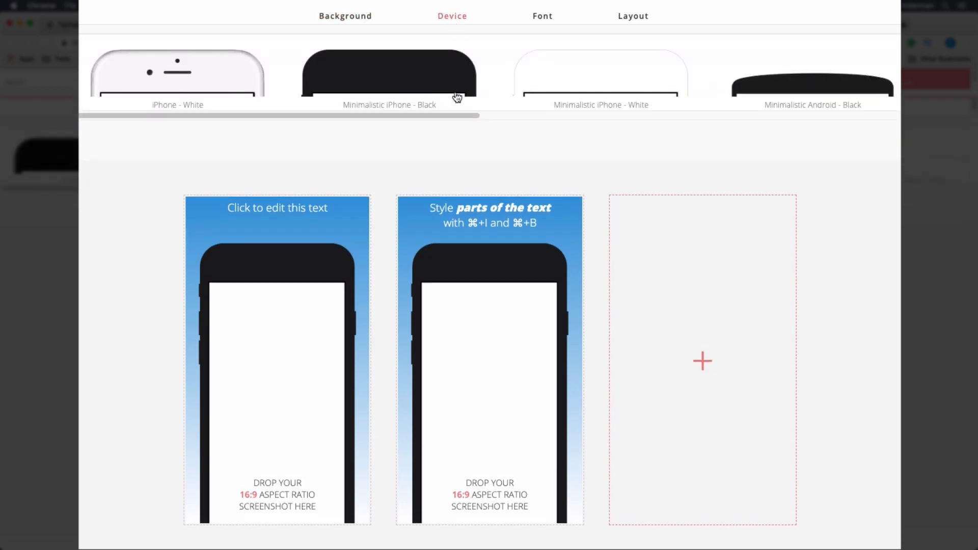
left_click_drag(374, 121, 889, 114)
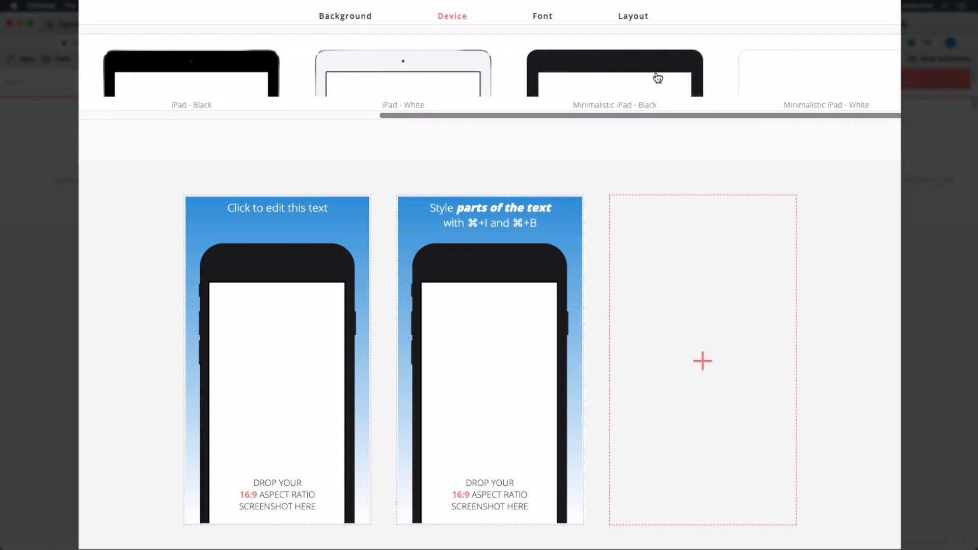
left_click(600, 67)
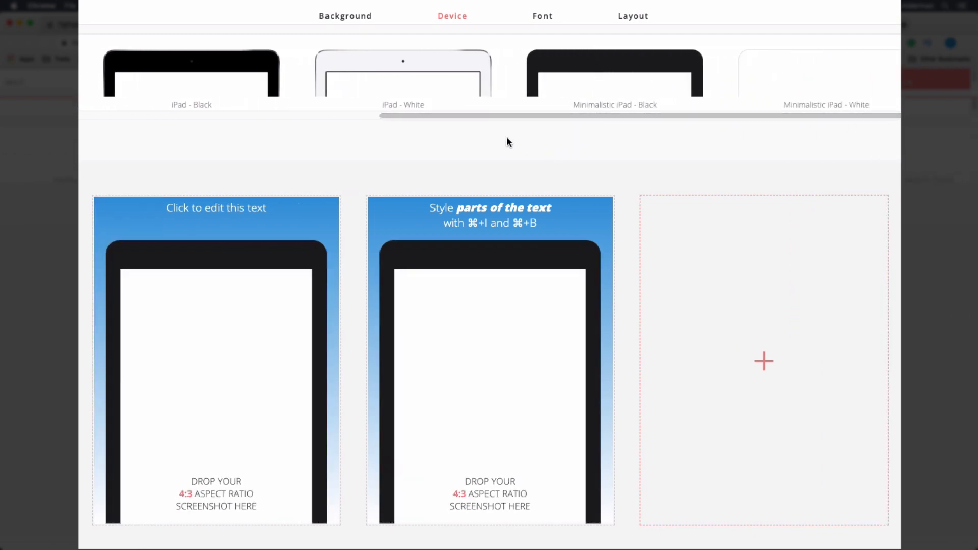
- Set the caption font to Indie Flower, try other text colors such as pink, and settle on white
left_click(542, 18)
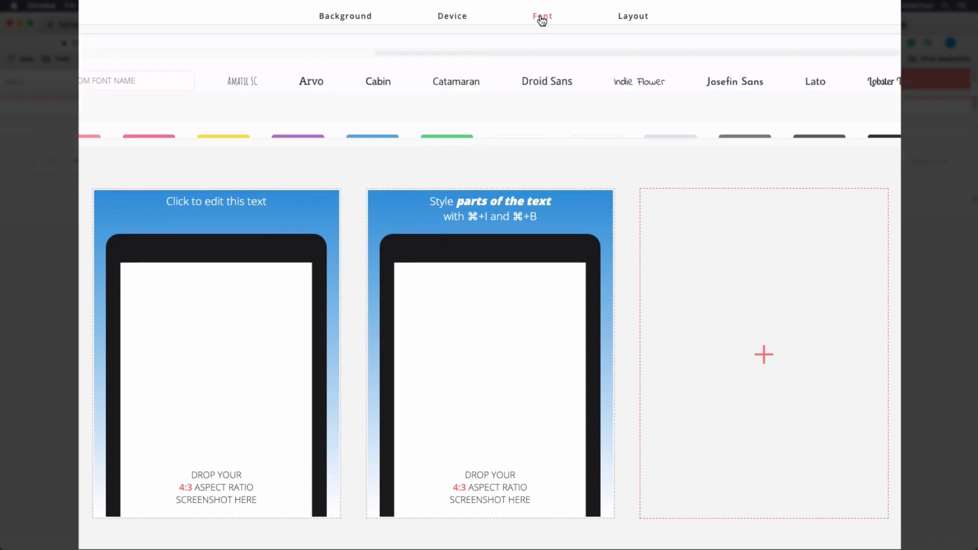
left_click(652, 71)
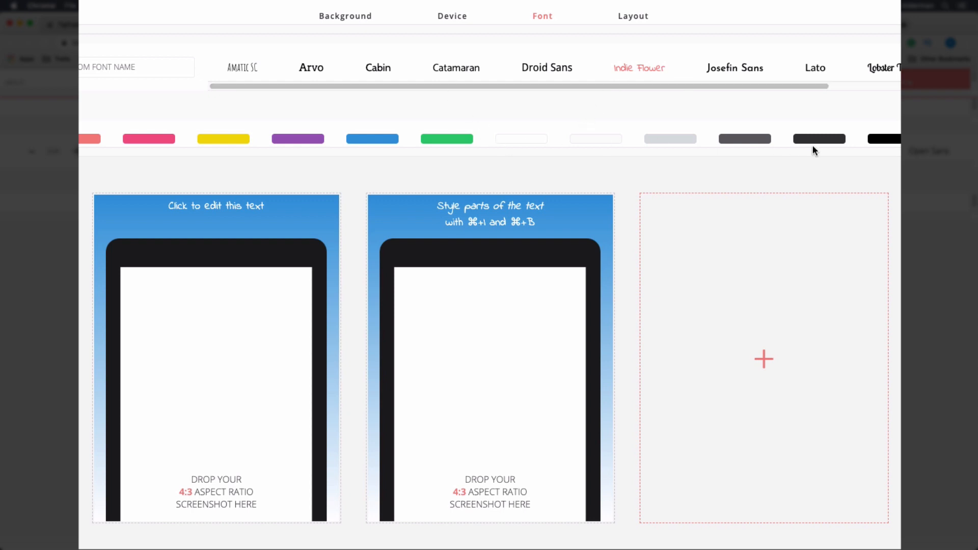
left_click(888, 142)
left_click(163, 141)
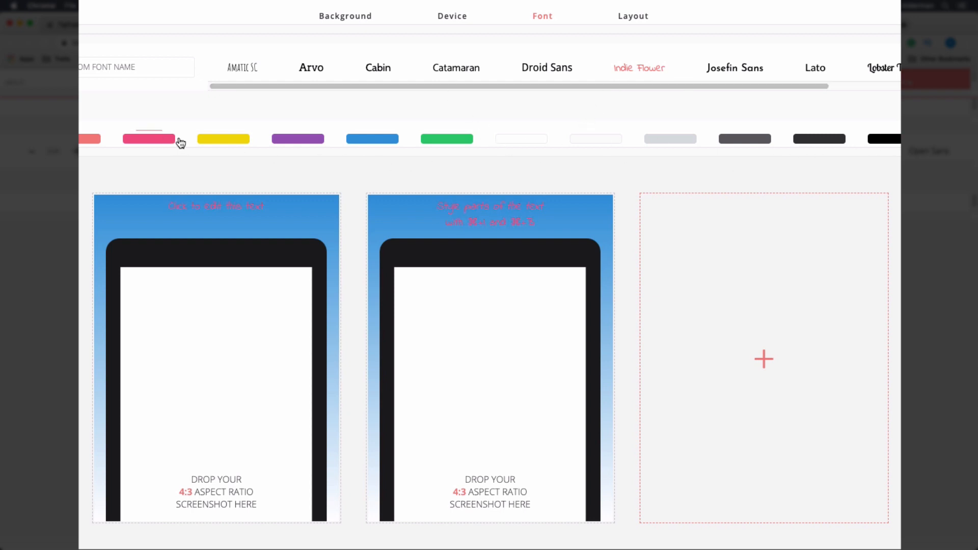
left_click(222, 140)
left_click(519, 142)
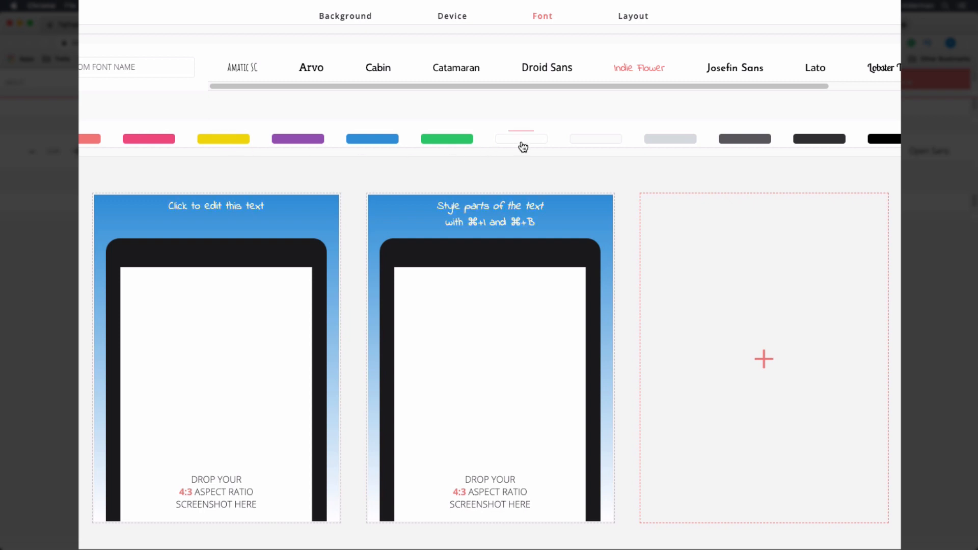
- Enlarge the caption text by several size increments
left_click(78, 155)
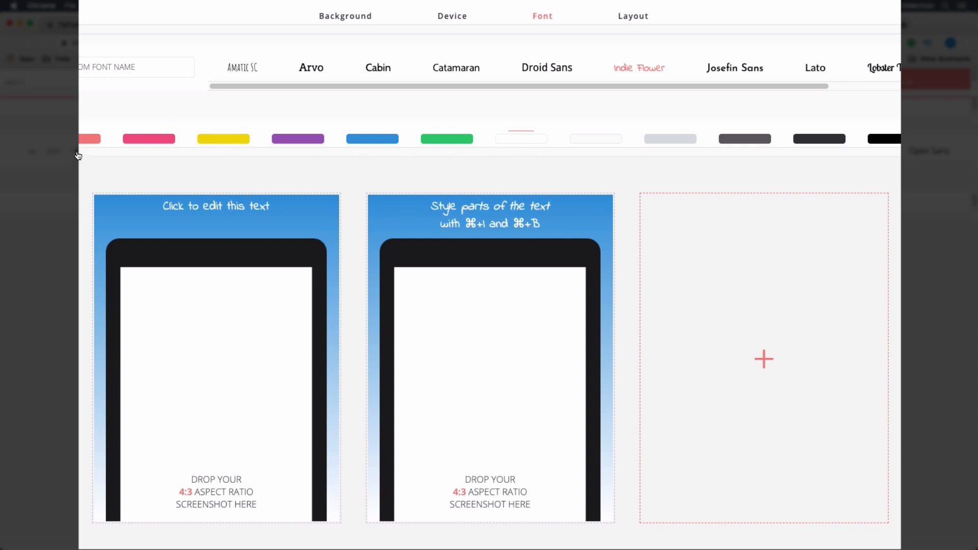
left_click(77, 156)
left_click(77, 155)
left_click(78, 156)
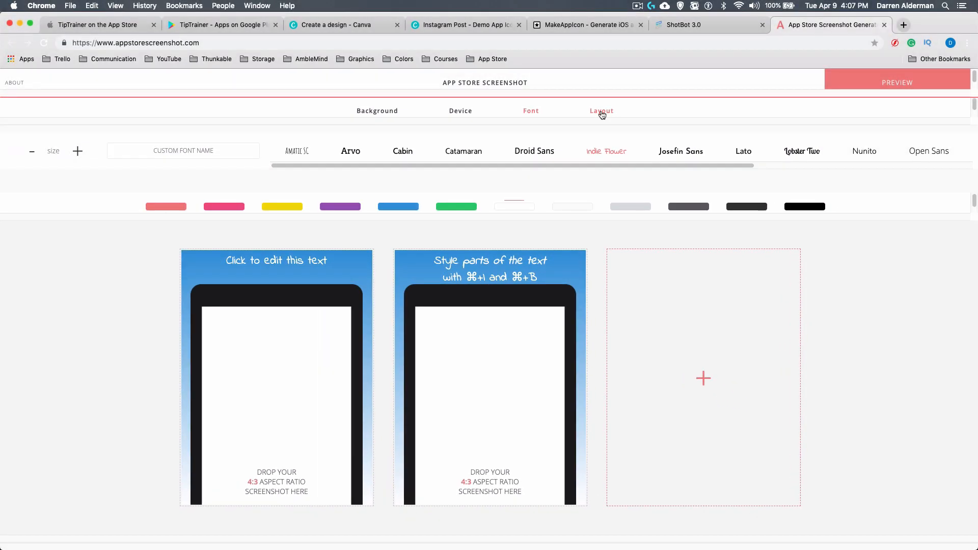
- Adjust the screenshot layout by scaling the device frame down and repositioning it so the whole tablet fits beneath the caption
left_click(602, 115)
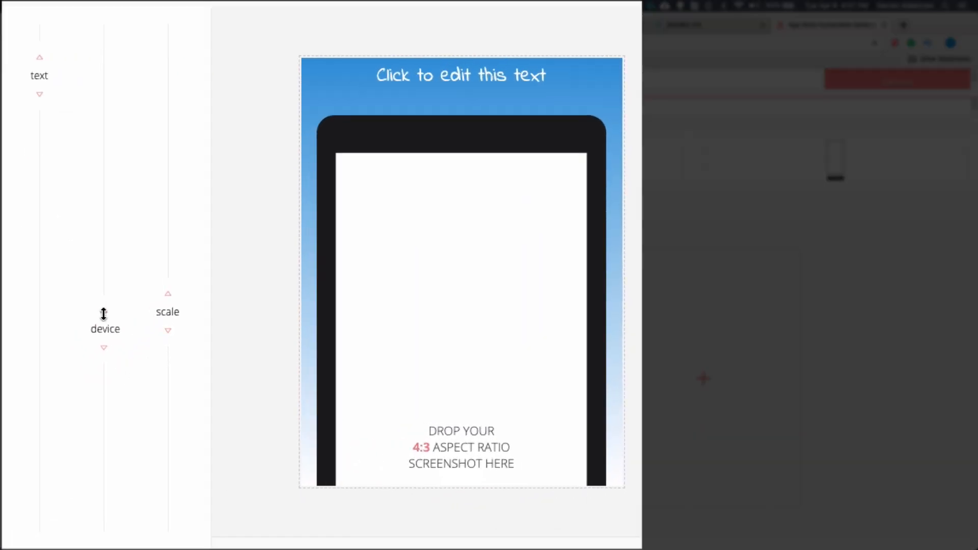
left_click_drag(106, 329, 114, 366)
left_click_drag(176, 322, 175, 382)
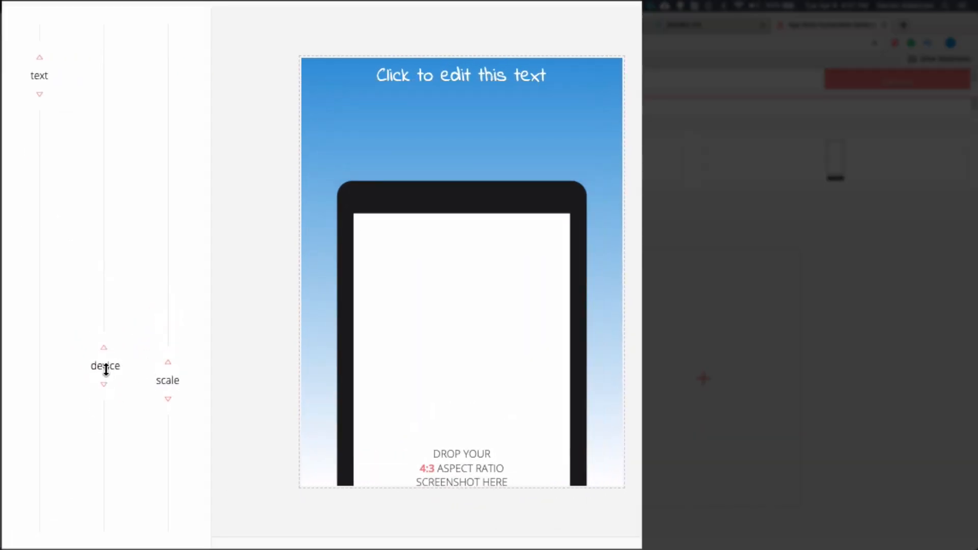
left_click_drag(102, 367, 105, 298)
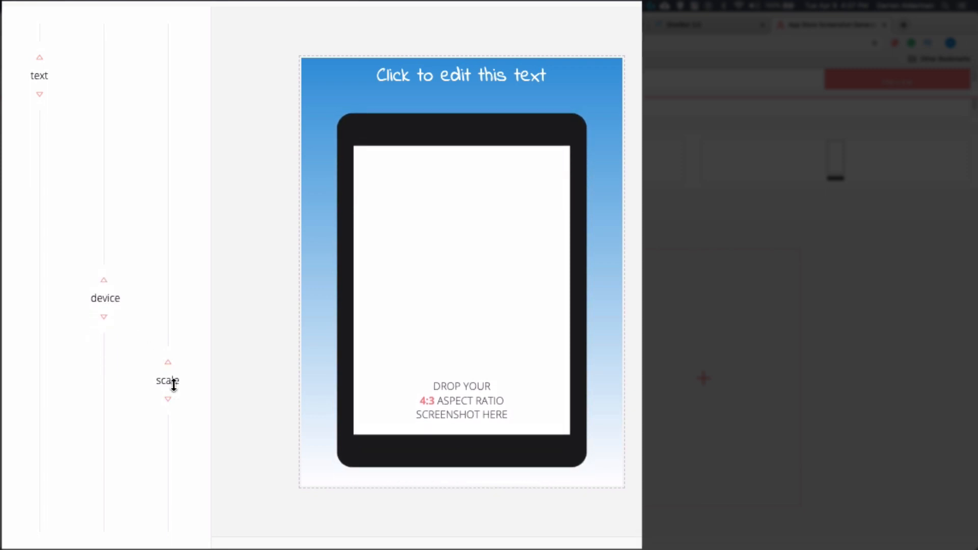
left_click_drag(169, 384, 169, 410)
left_click_drag(97, 312, 105, 308)
- Move the device frame up near the screenshot's upper edge, place the caption below it, and change the caption color to black
left_click_drag(51, 79, 48, 362)
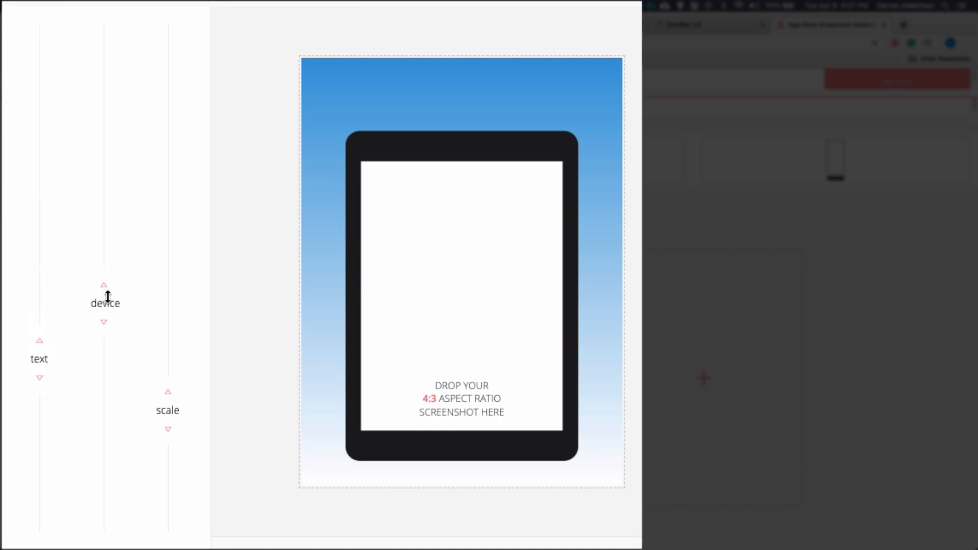
left_click_drag(105, 295, 120, 245)
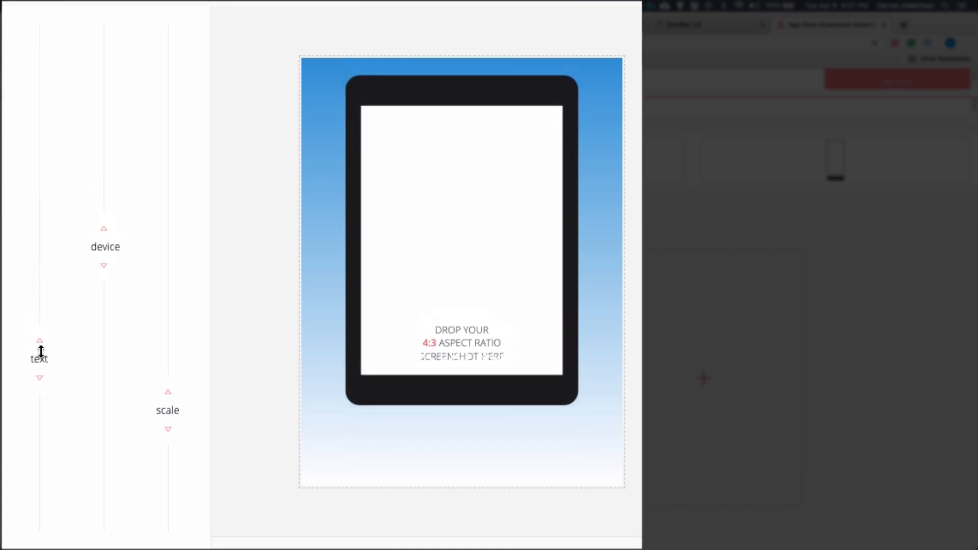
left_click_drag(38, 352, 50, 436)
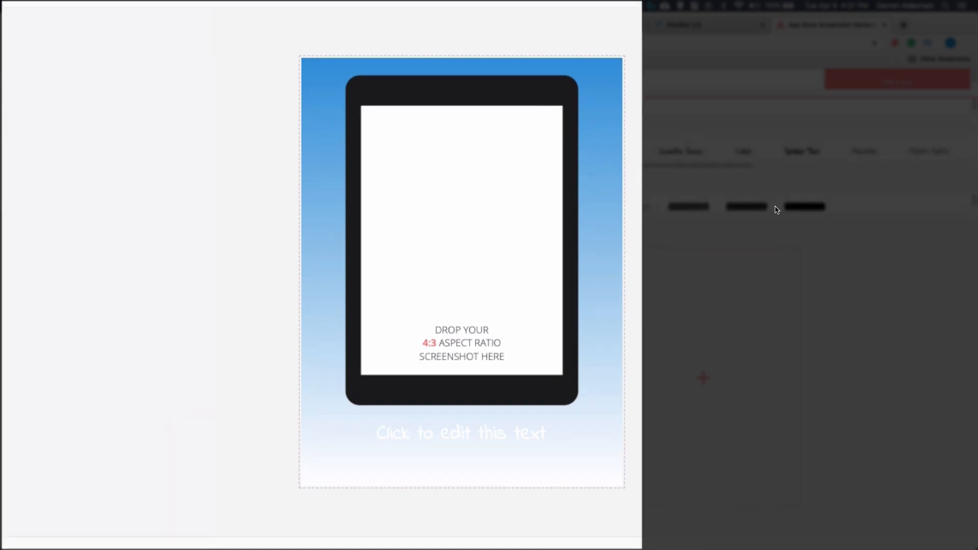
left_click(792, 211)
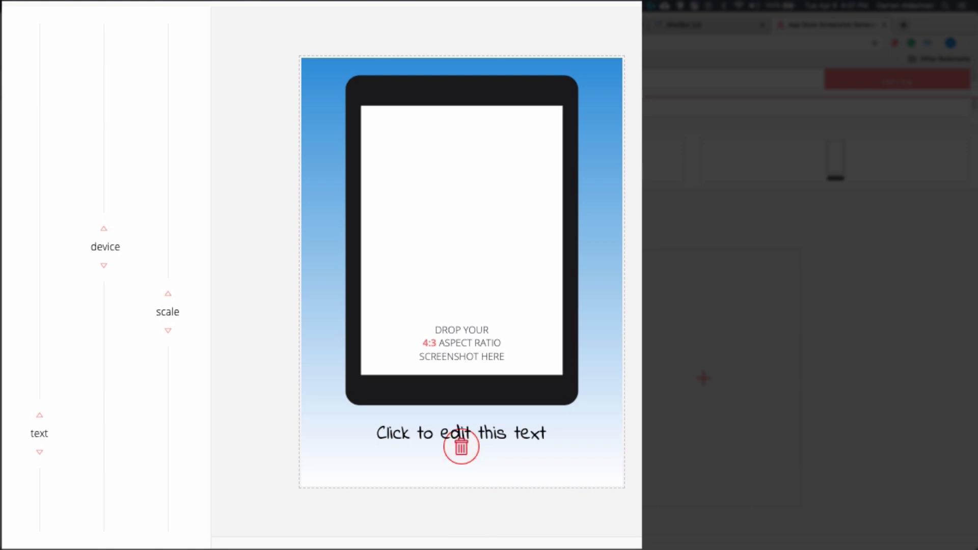
- Start adding an image to a device frame and expand the iPad Originals folder in the file chooser
left_click(475, 216)
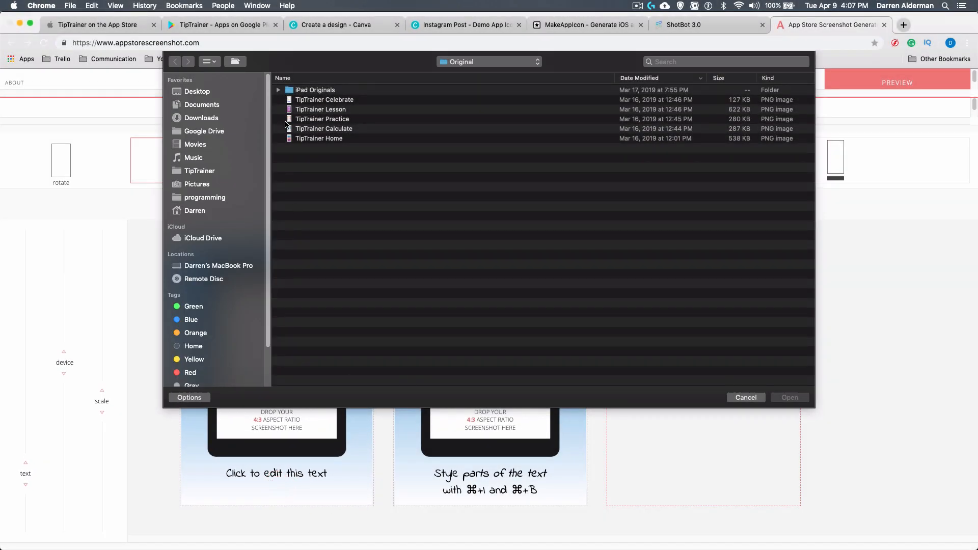
left_click(280, 90)
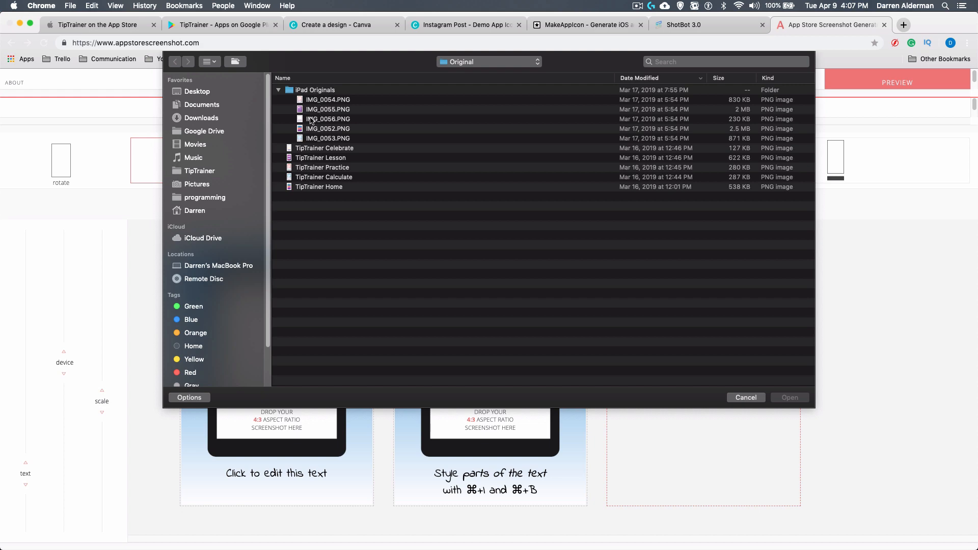